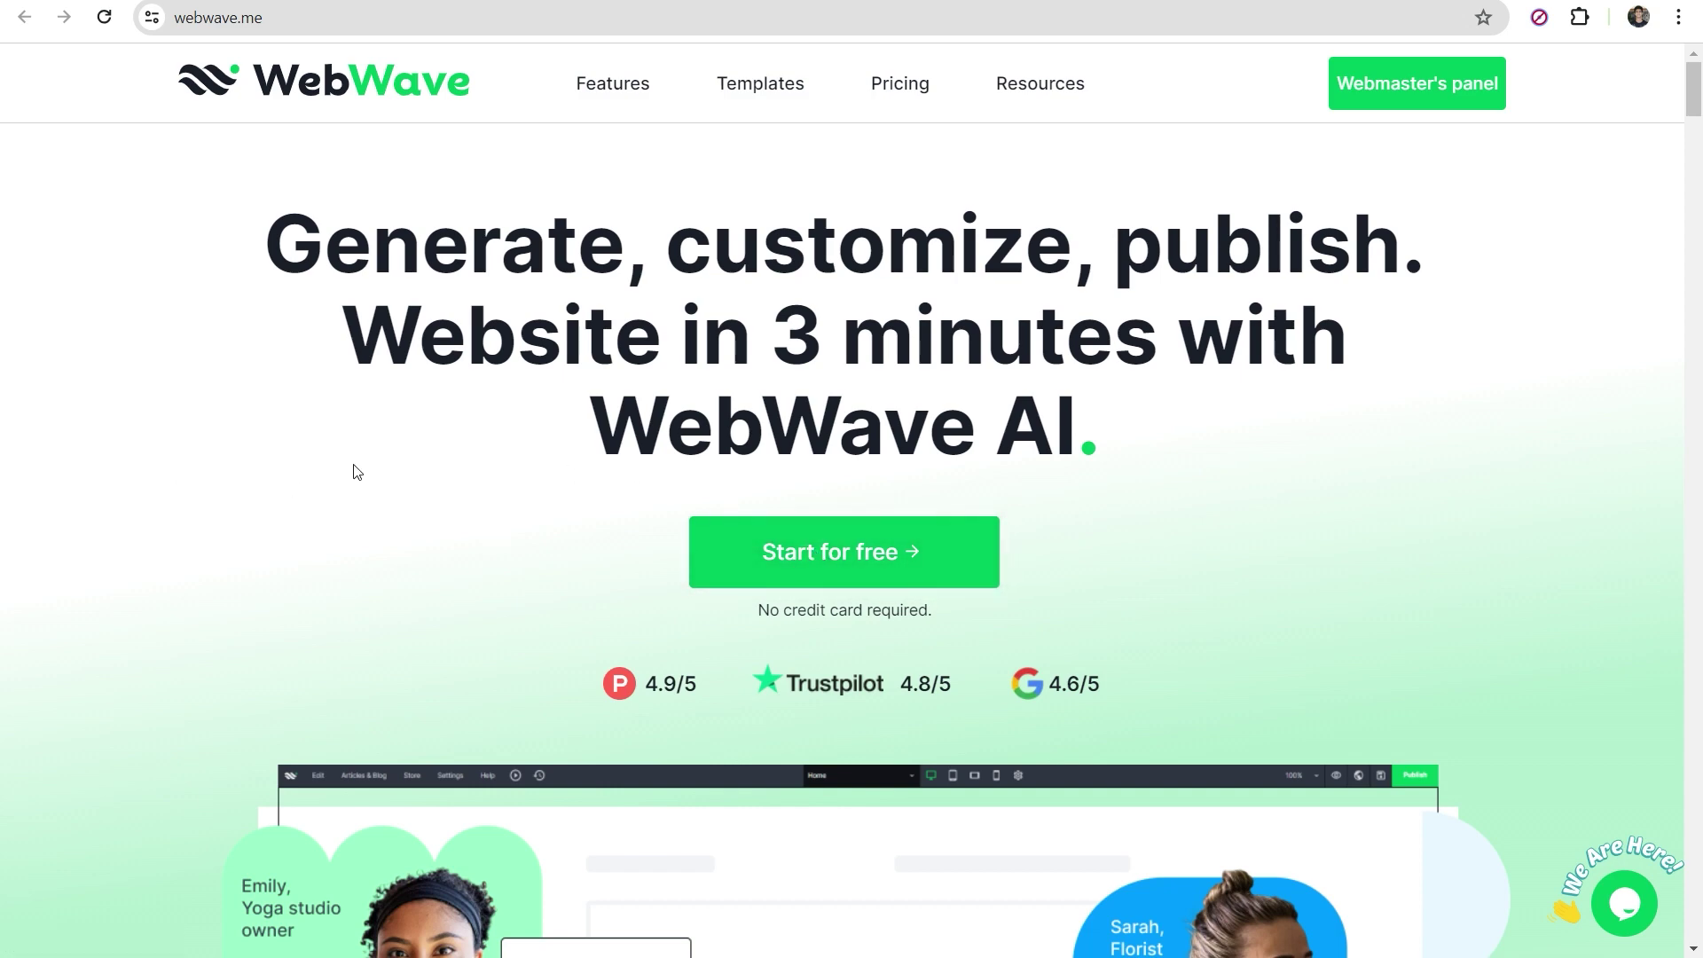
scroll(355, 472, down, 3)
scroll(356, 467, up, 3)
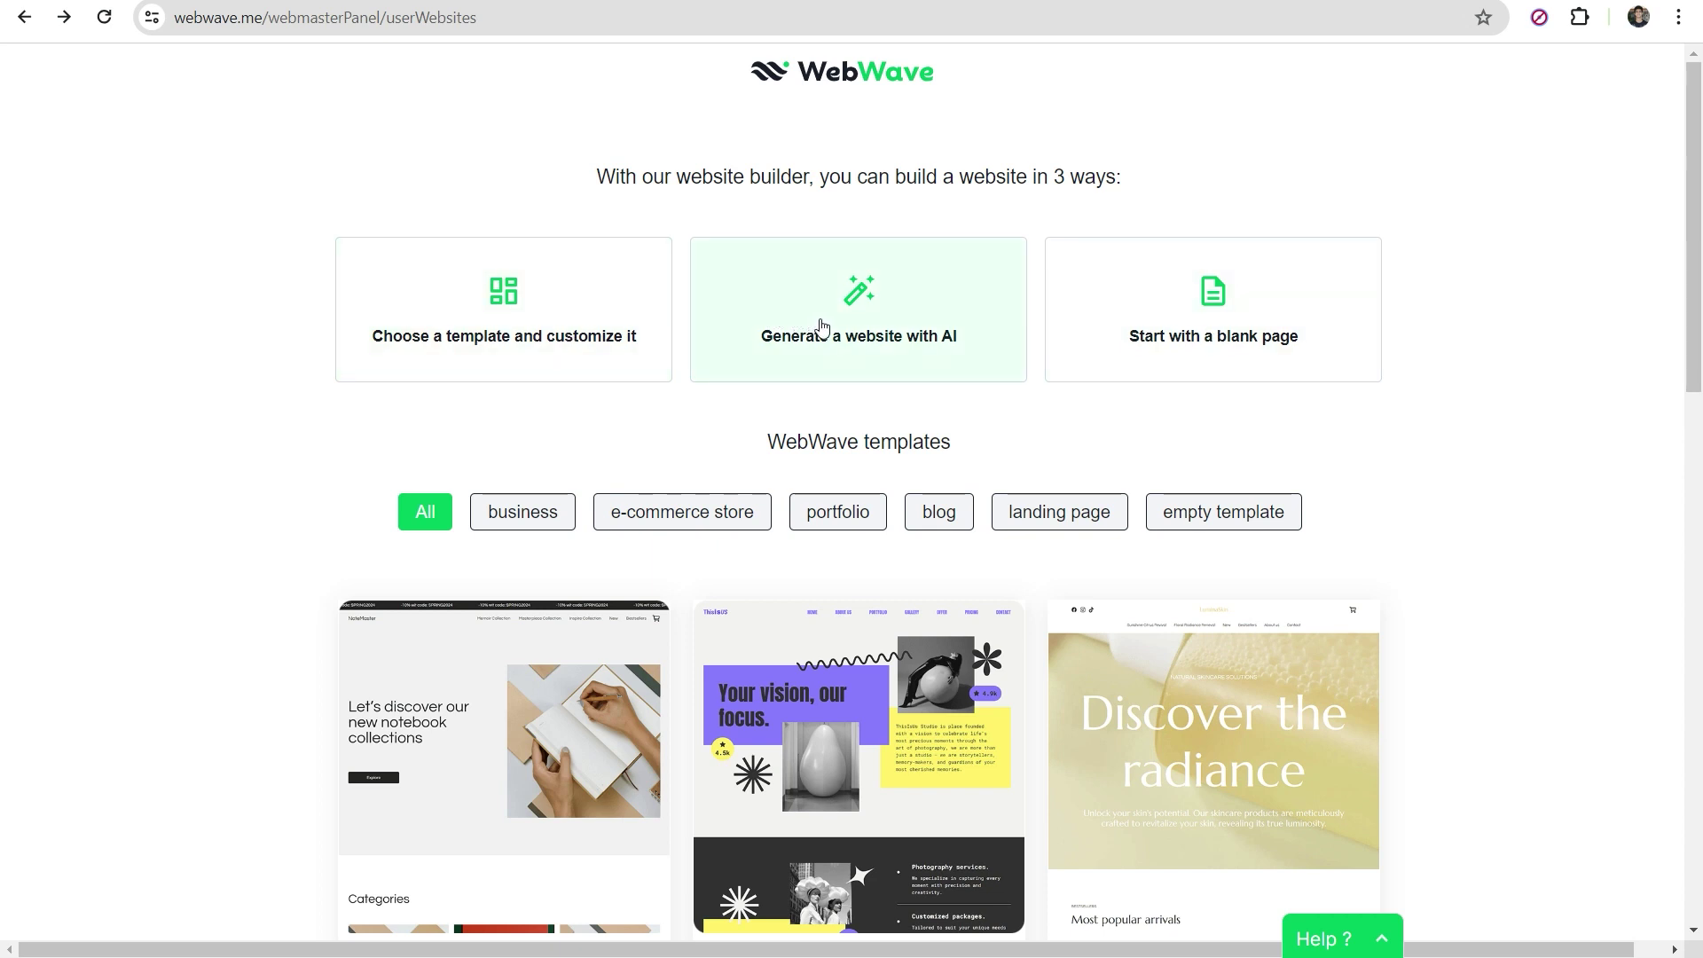
- Have the AI builder generate a tech journalist portfolio site in the Creative style
click(837, 359)
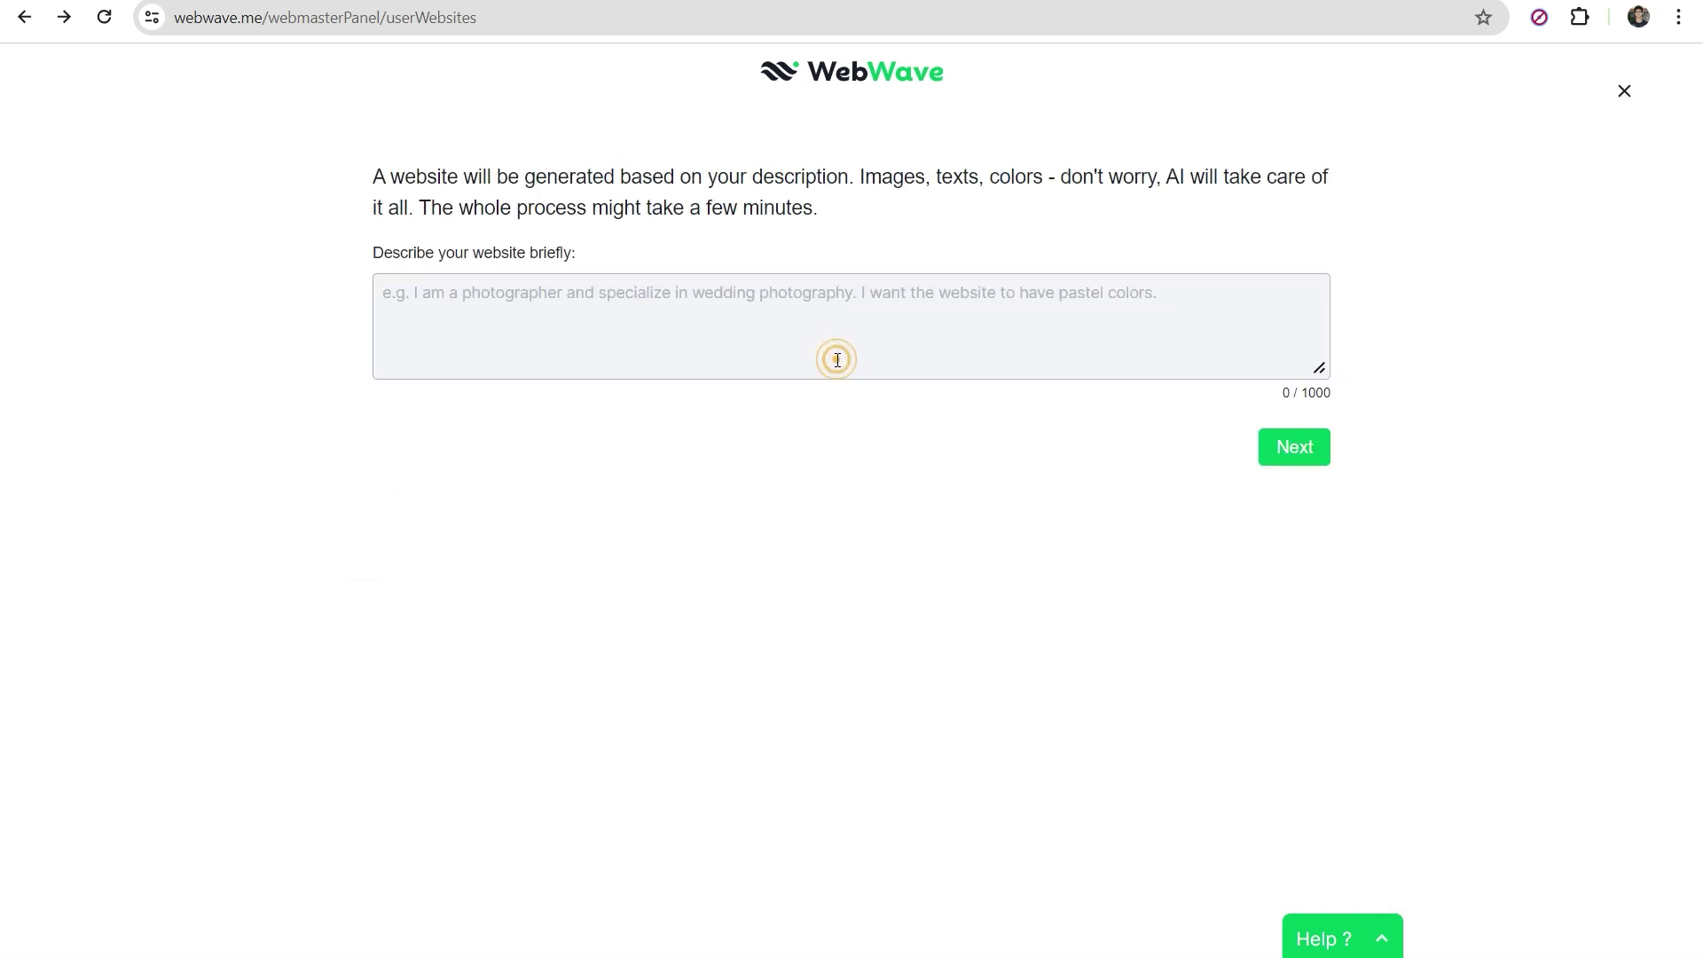
click(581, 329)
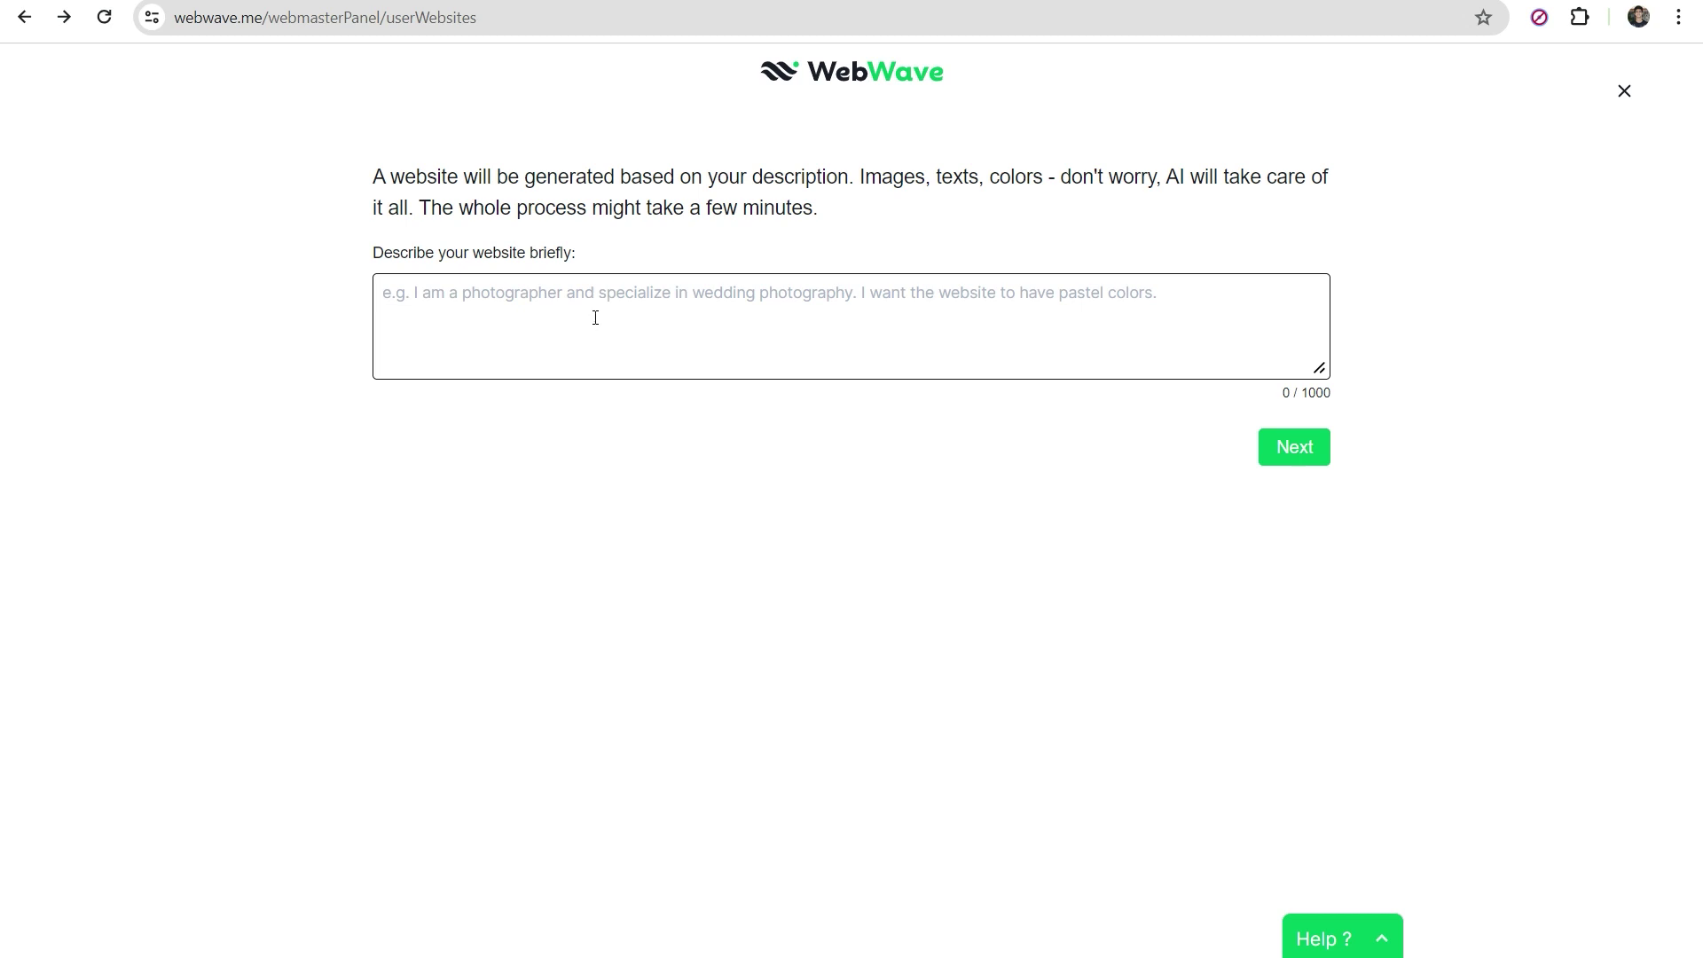
text(I am a tech journalist wanting to build a portfolio)
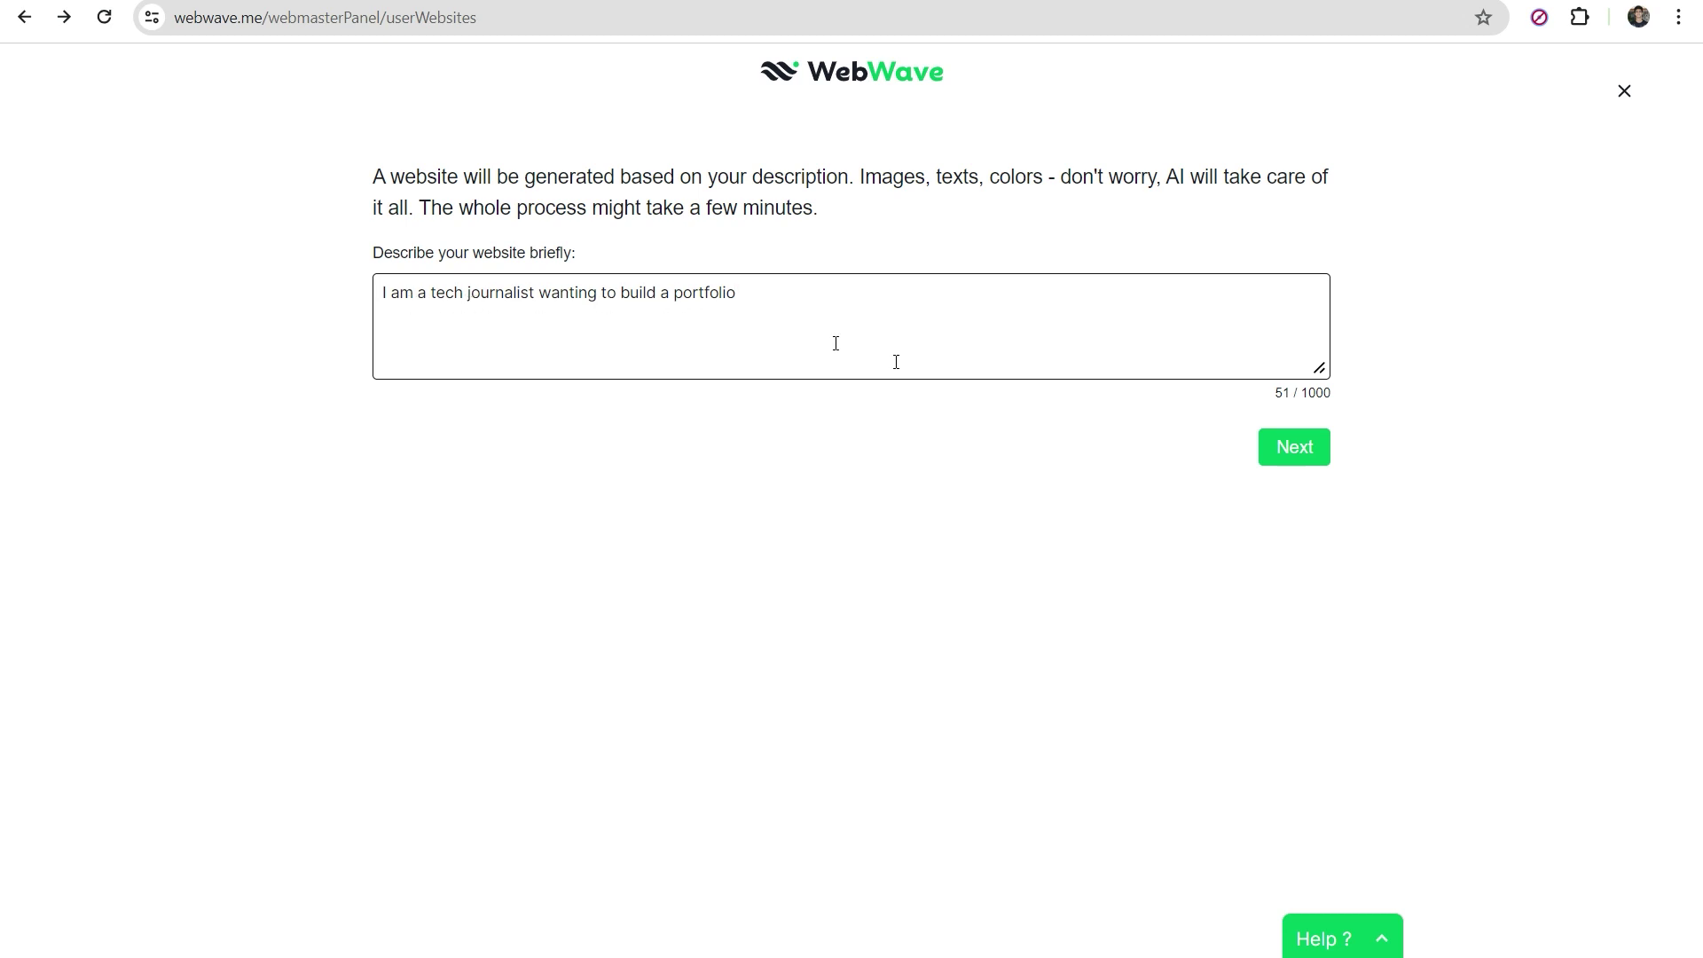
click(1298, 452)
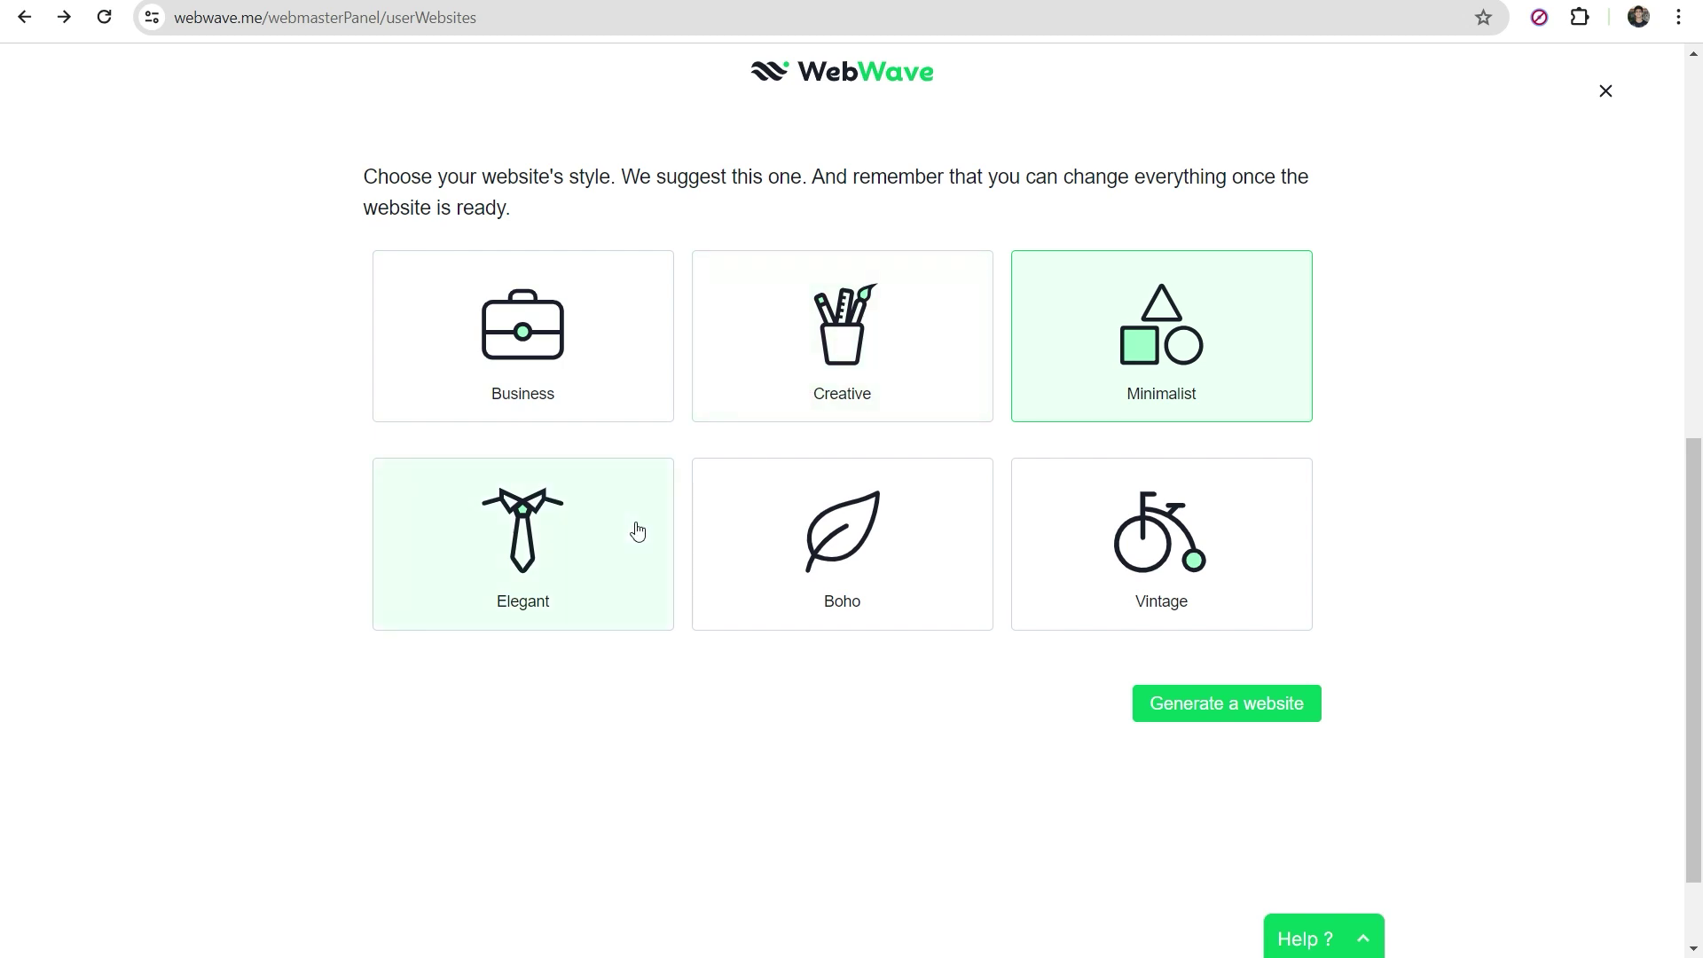
click(793, 391)
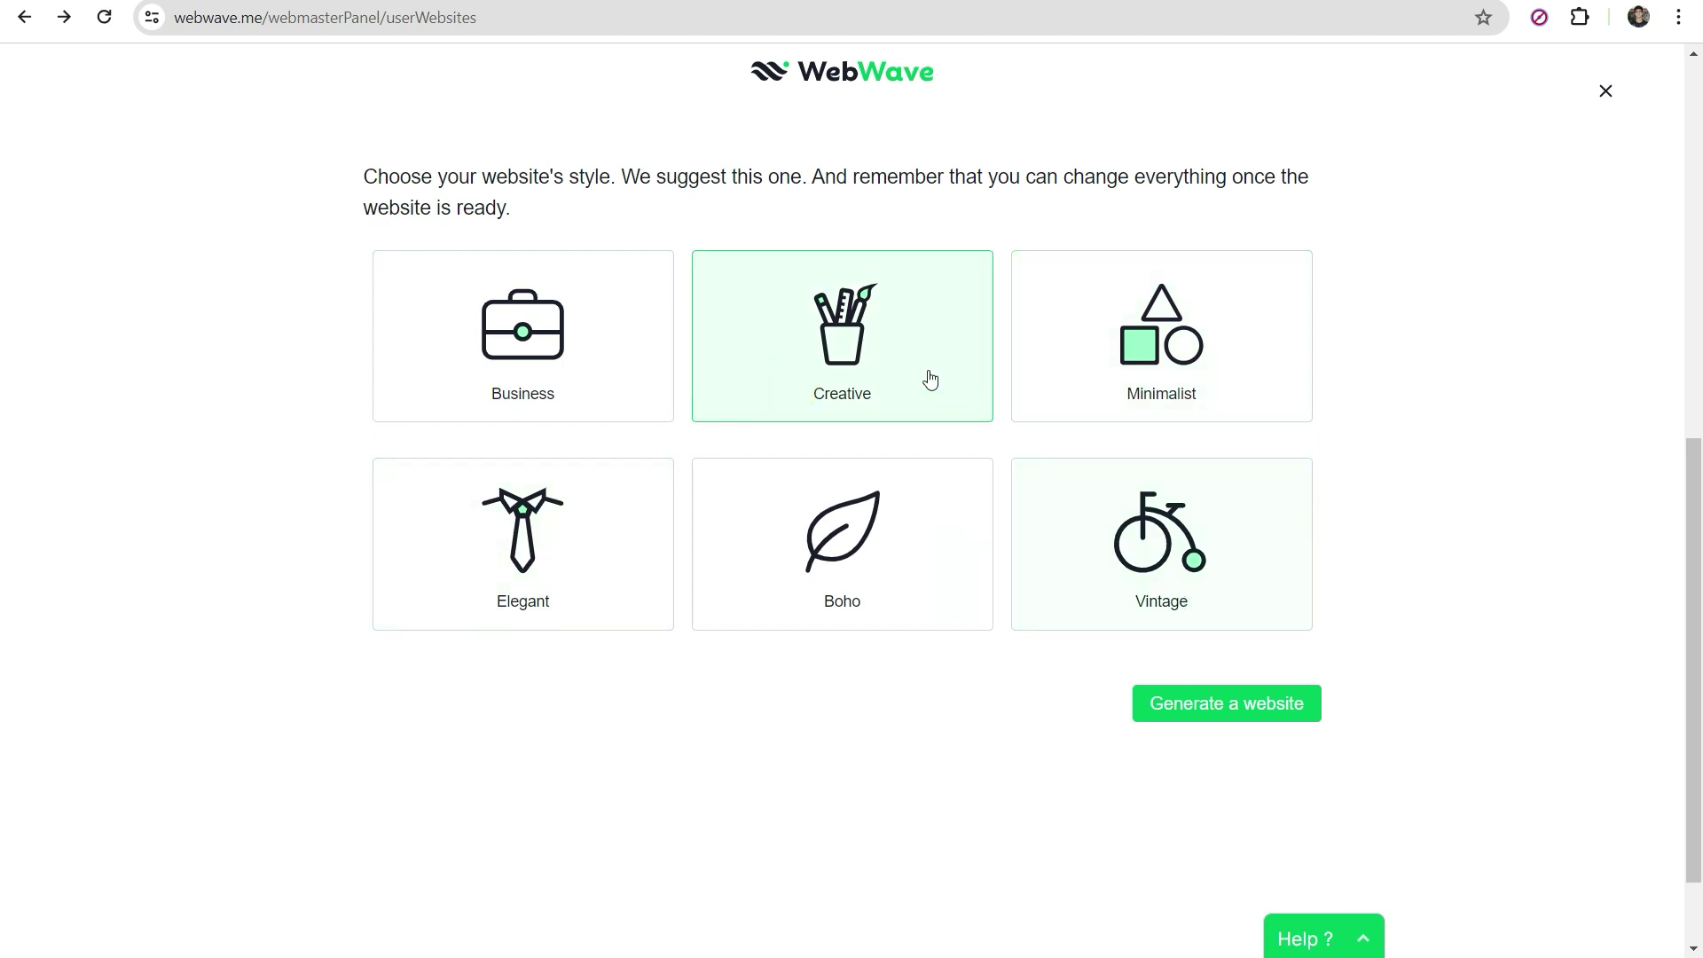
click(1213, 715)
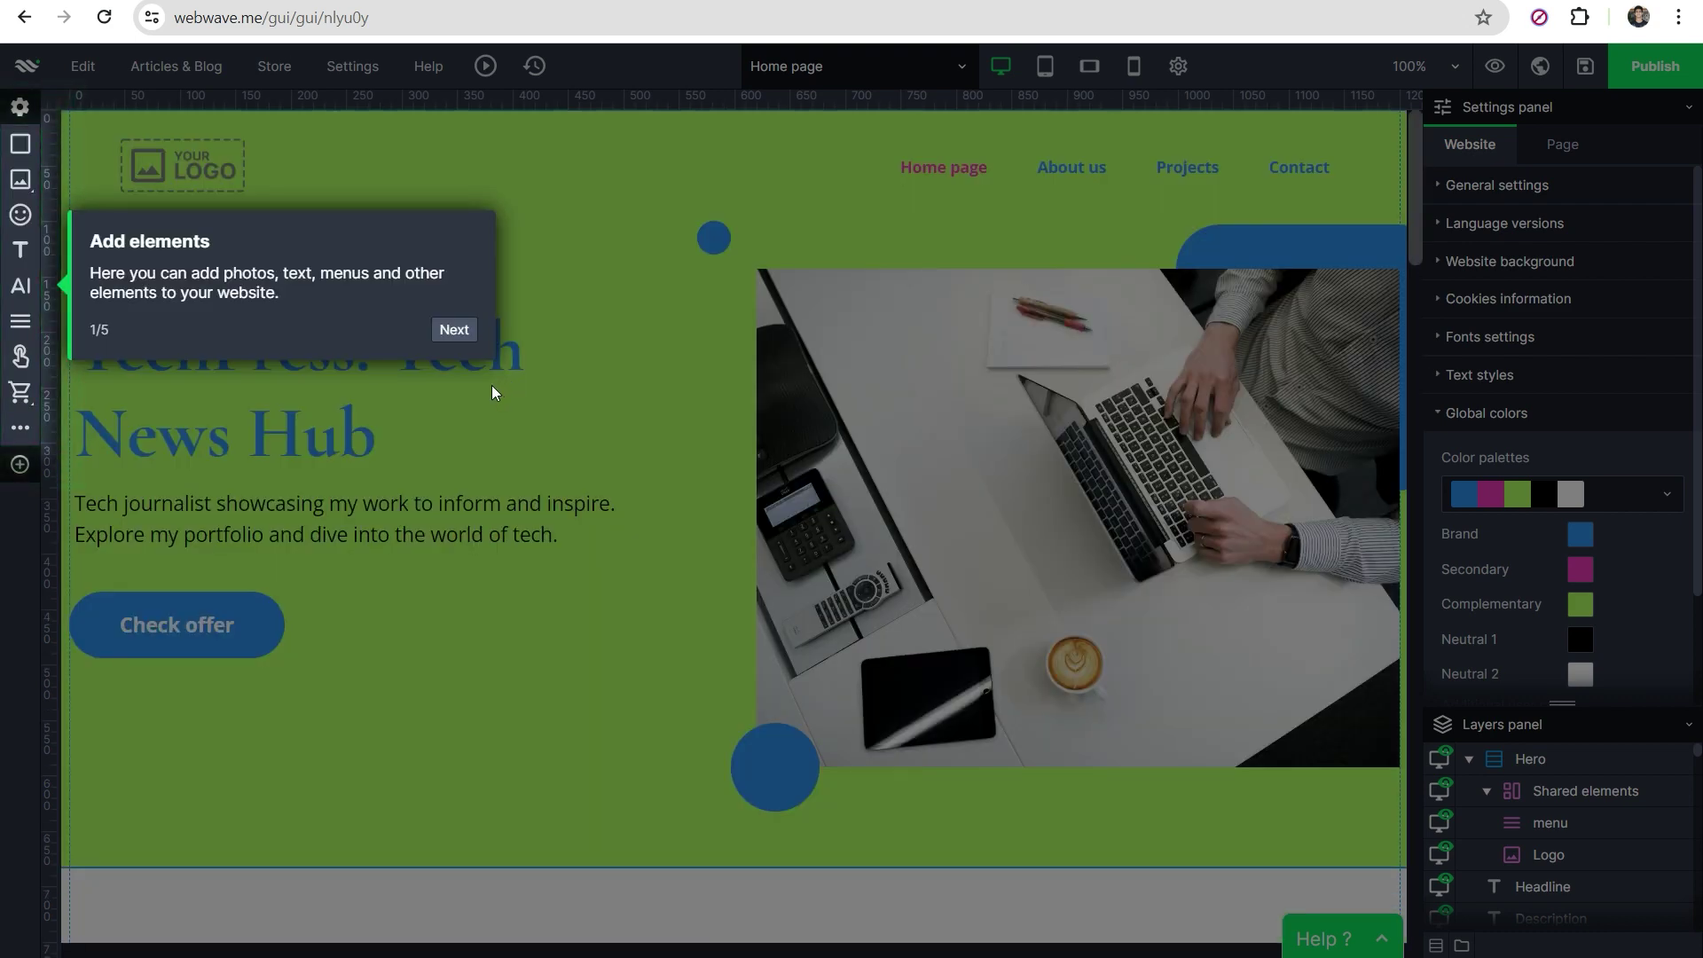
- Step through all five onboarding tour steps and finish the tour
click(454, 331)
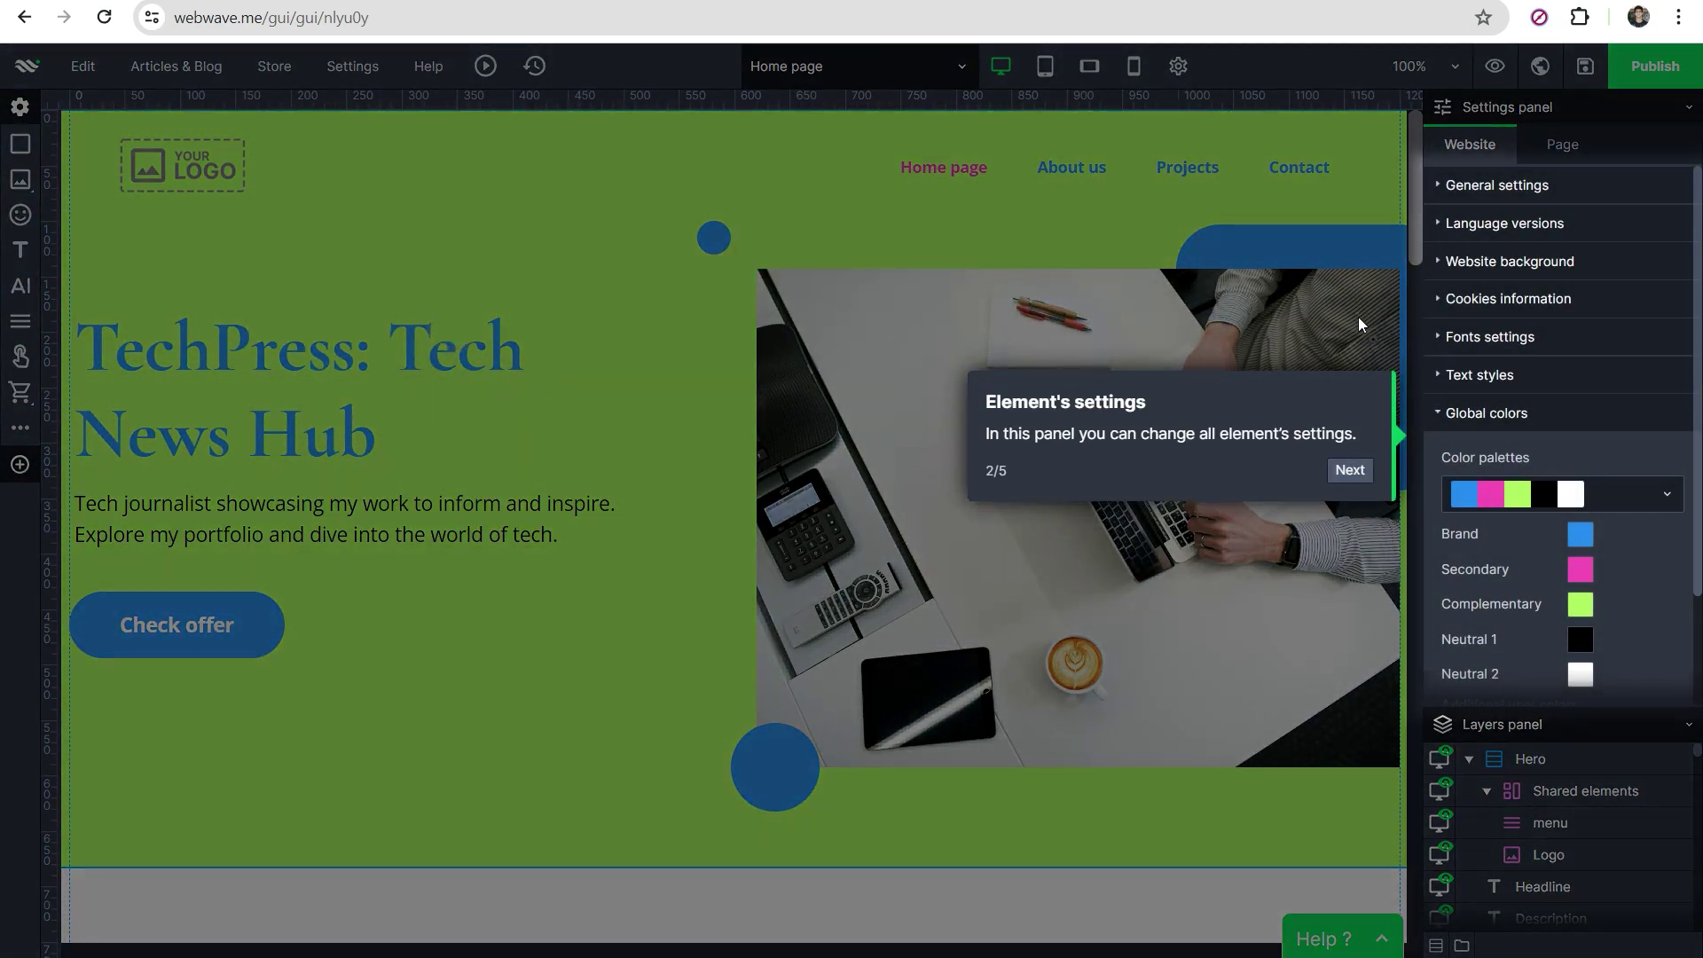
click(1349, 470)
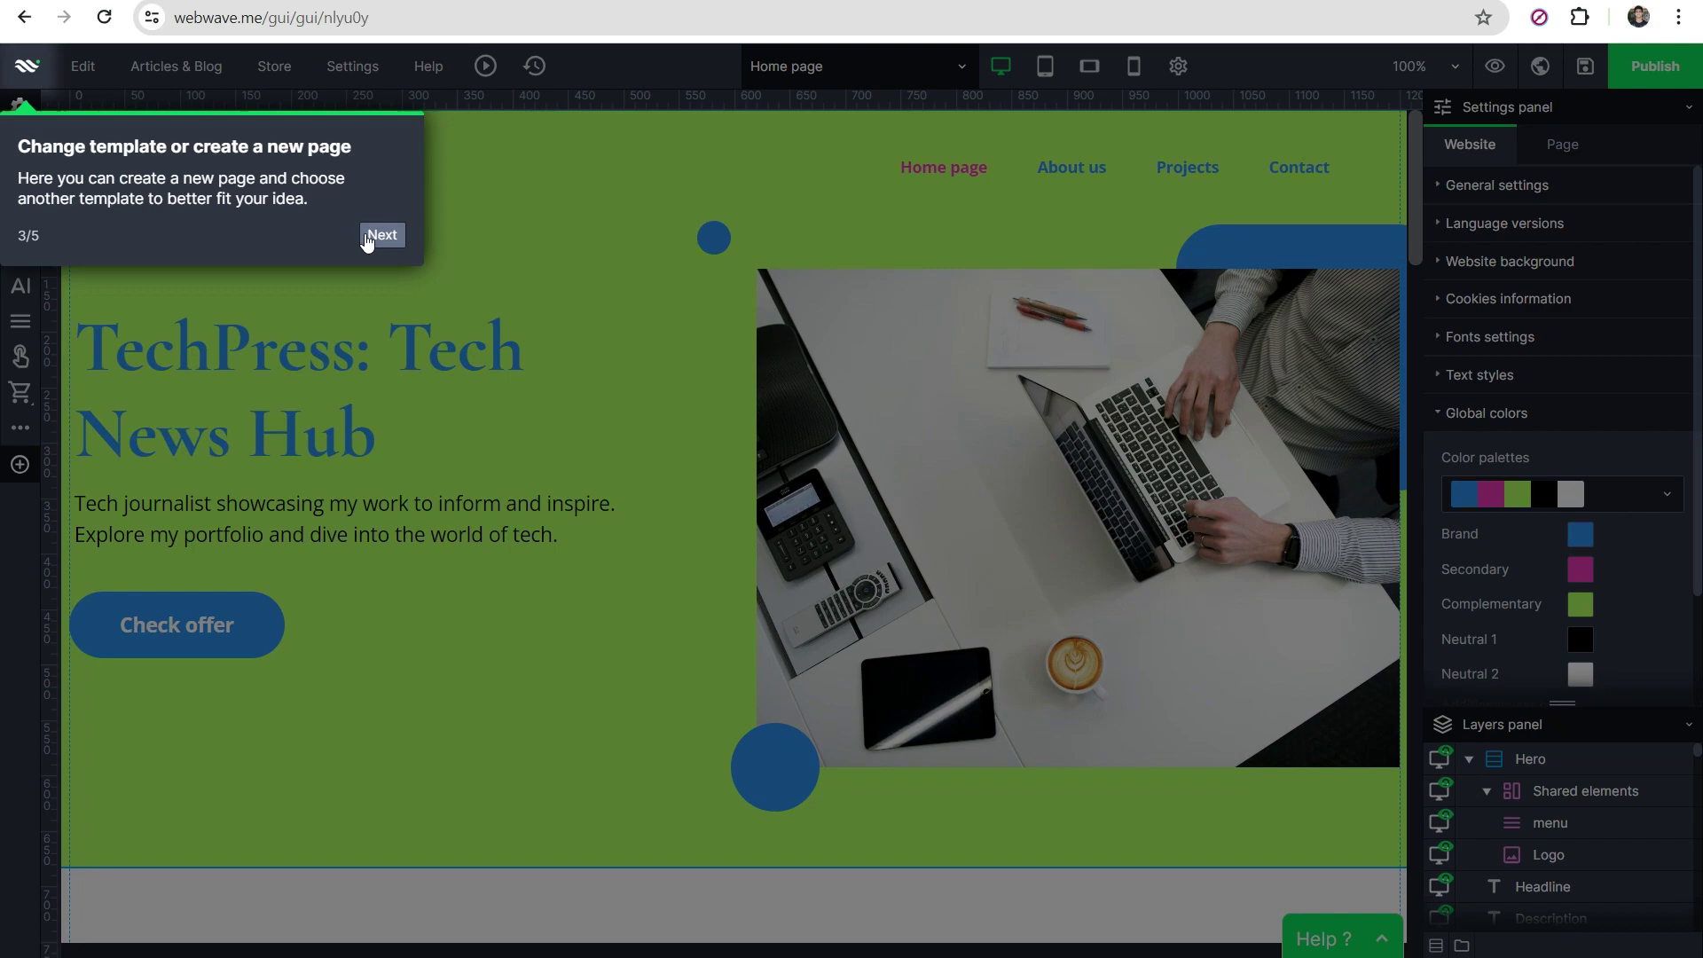
click(382, 235)
click(1355, 560)
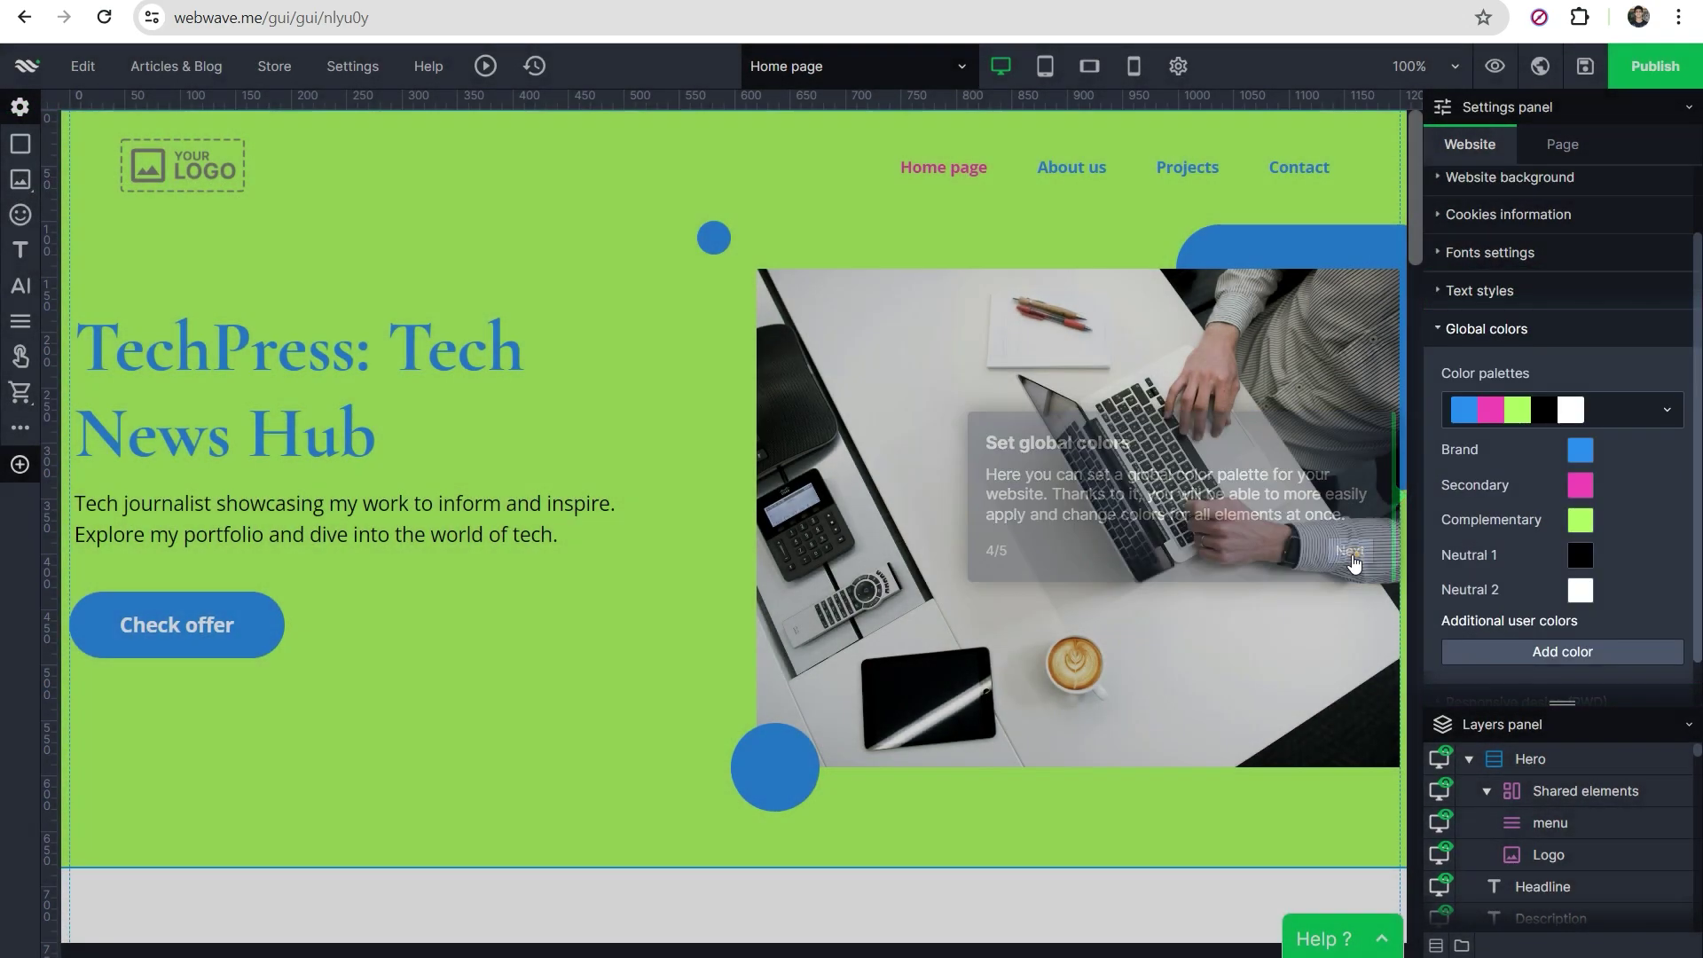
click(1519, 851)
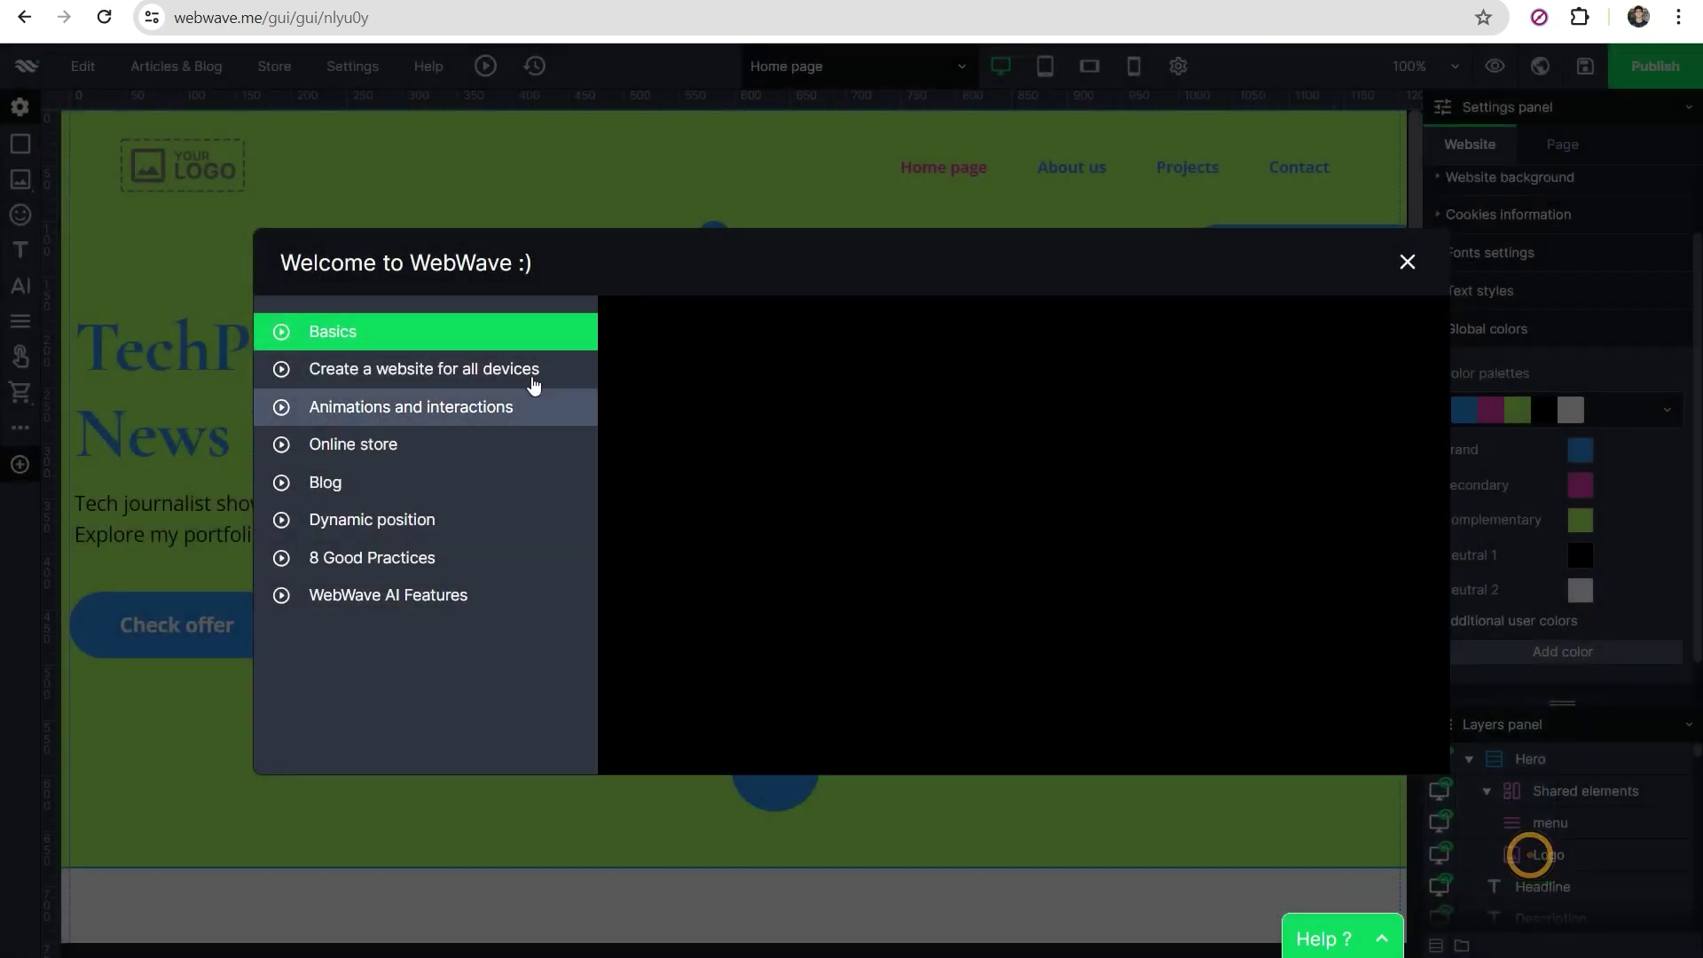
- Close the Welcome to WebWave video window
click(1406, 262)
scroll(596, 476, down, 3)
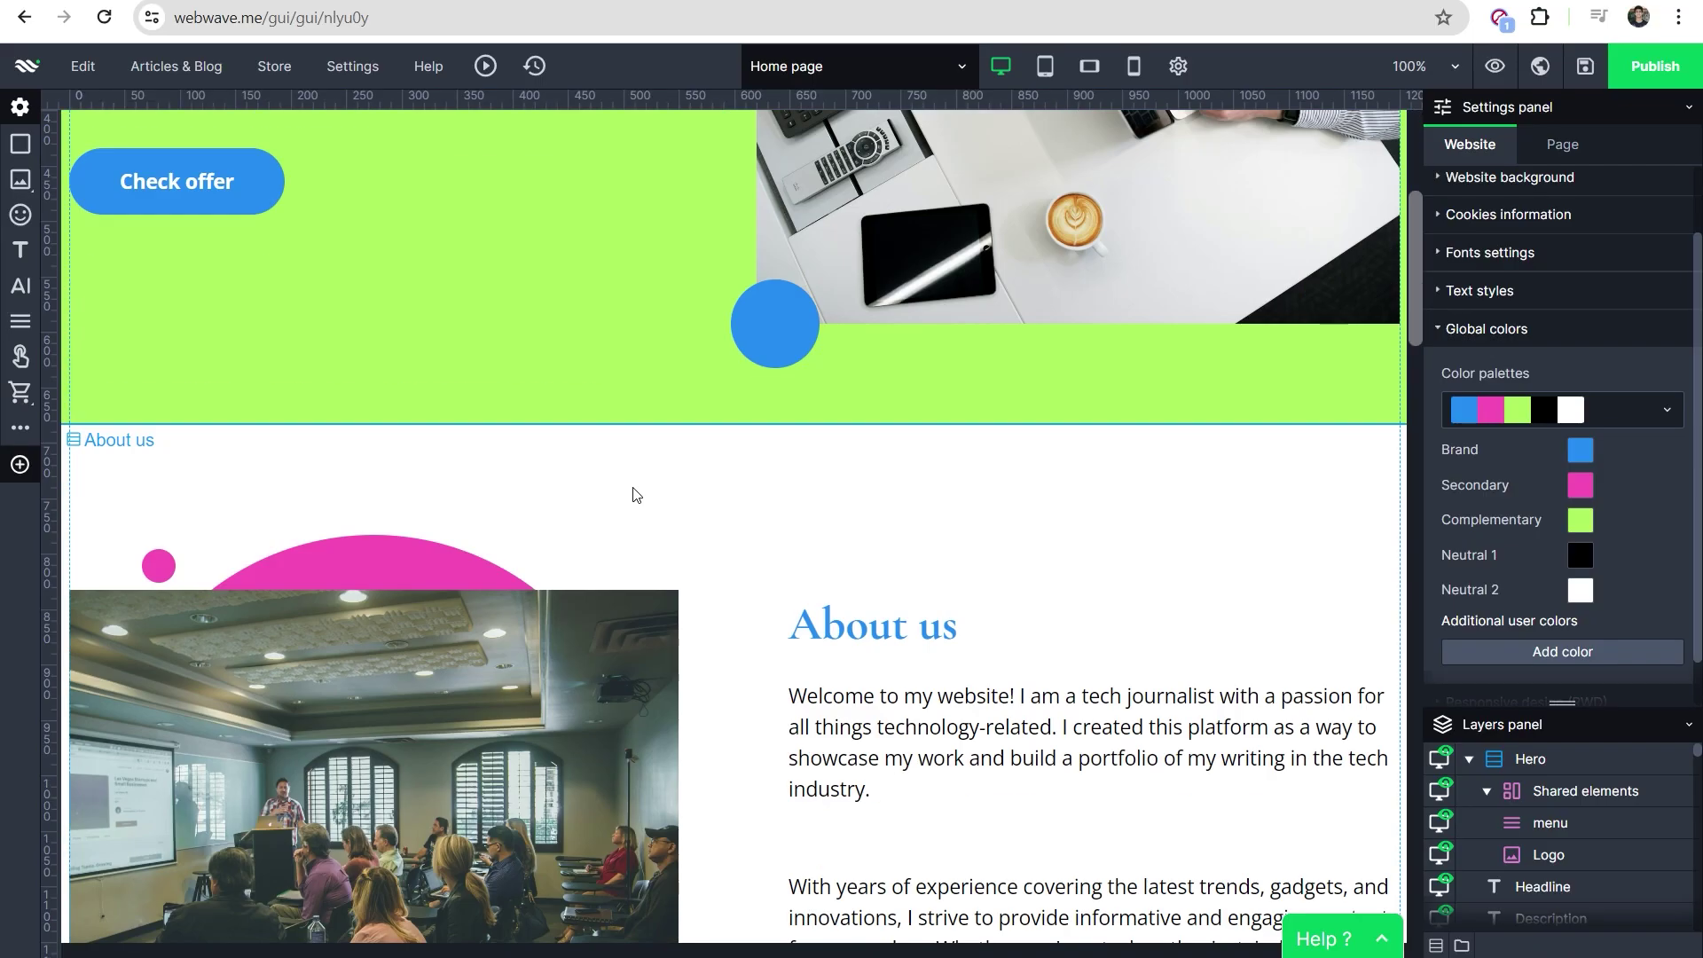
scroll(632, 487, down, 2)
scroll(632, 487, down, 2)
scroll(559, 474, down, 2)
scroll(559, 481, up, 3)
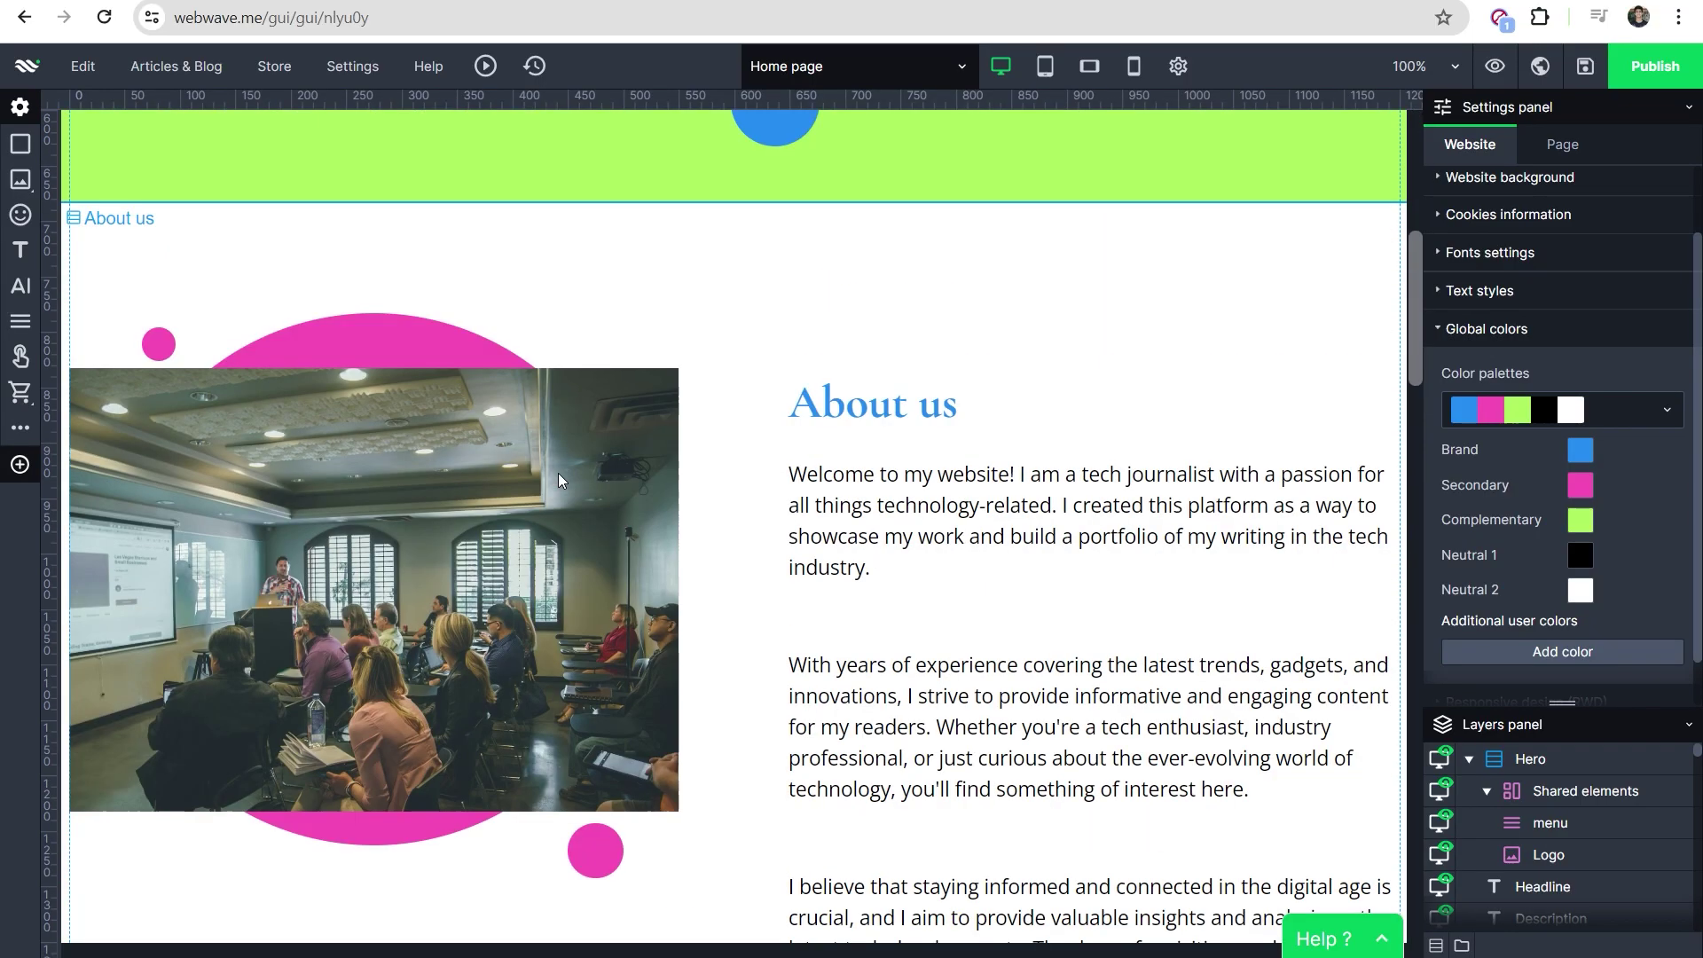
scroll(558, 476, up, 3)
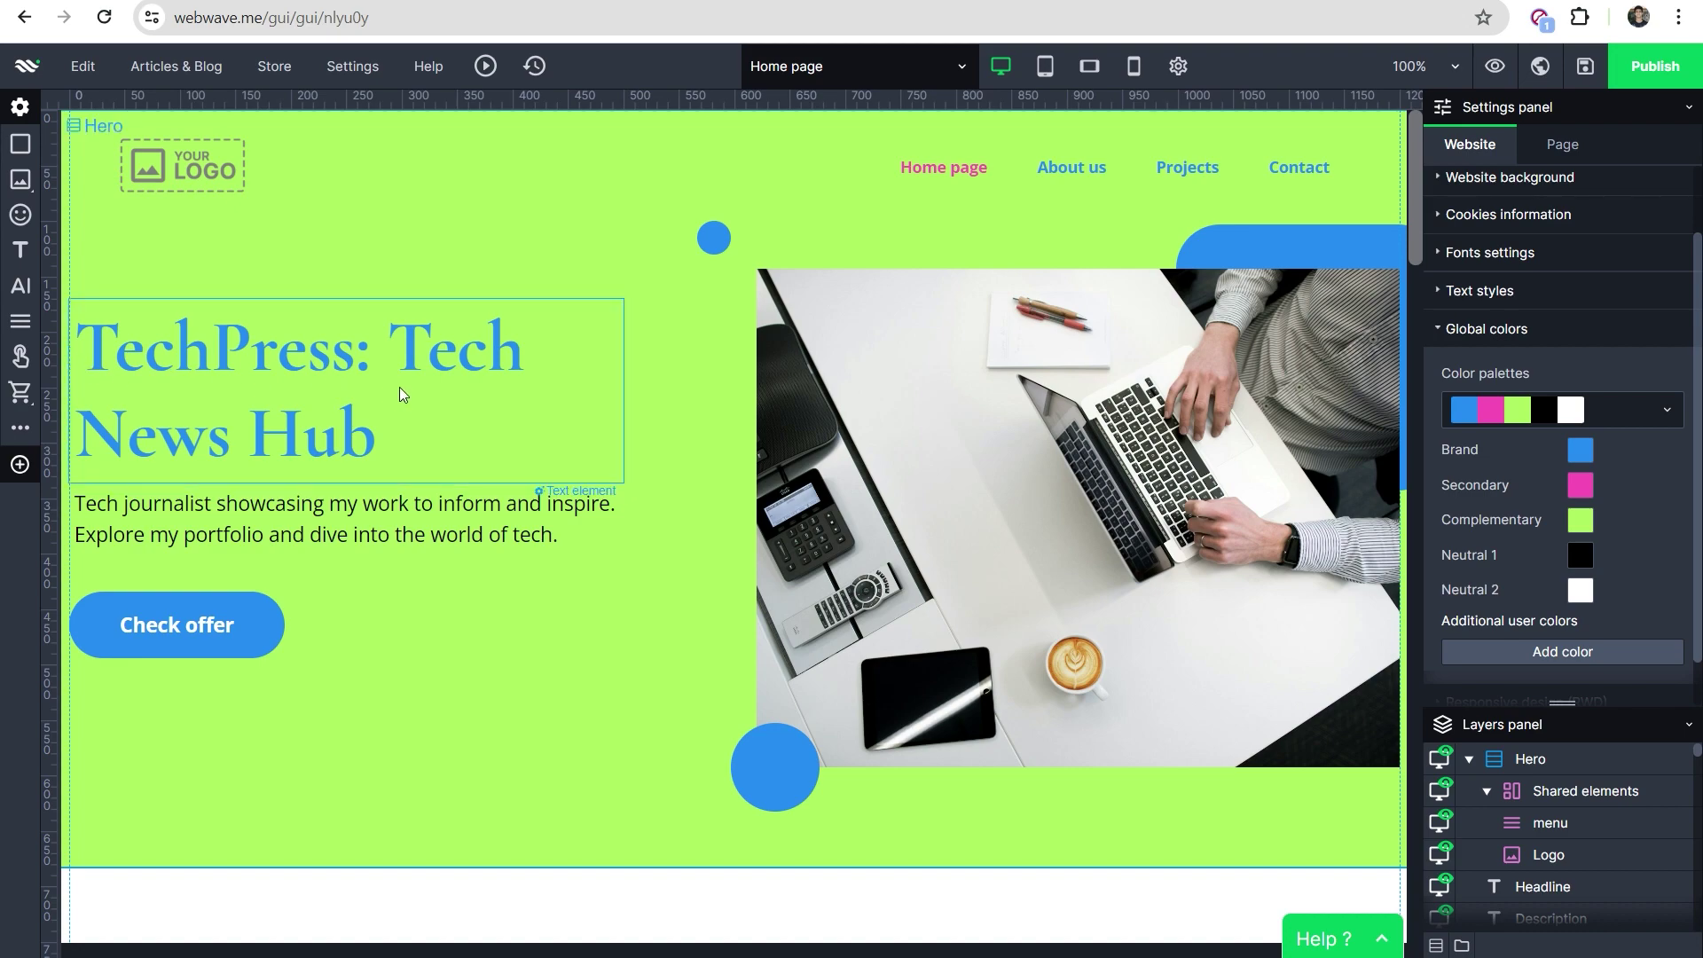
scroll(399, 394, down, 2)
scroll(399, 395, down, 3)
scroll(399, 395, down, 3)
scroll(399, 394, down, 2)
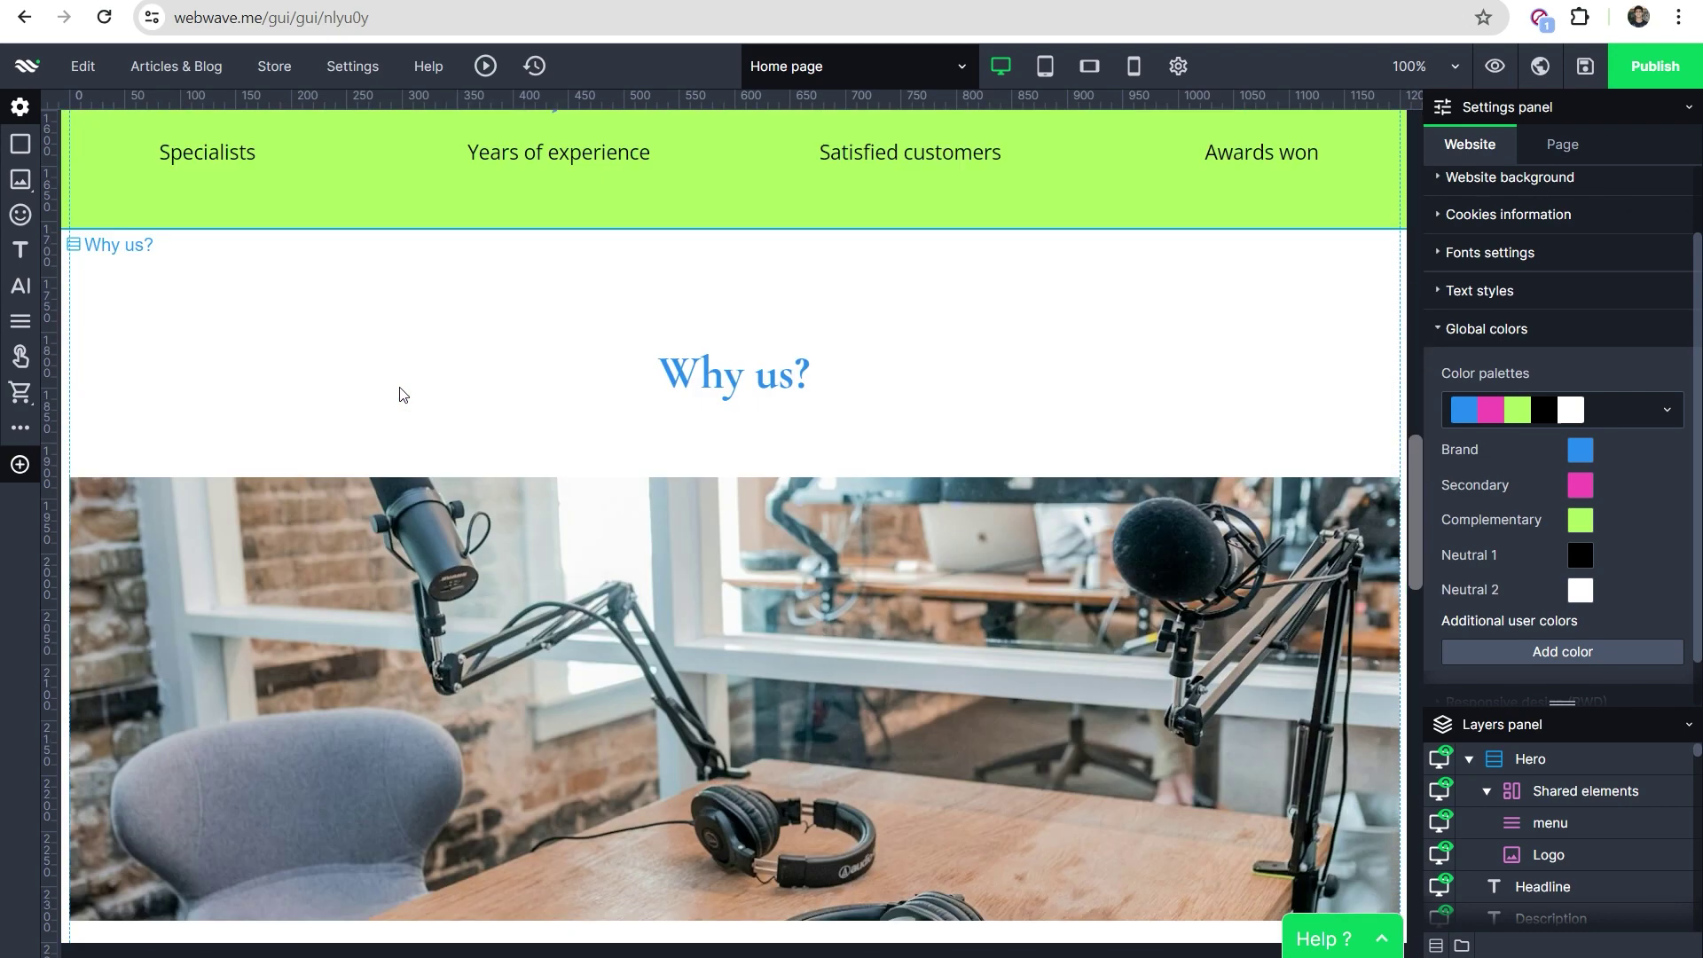
scroll(399, 394, down, 3)
scroll(399, 393, down, 2)
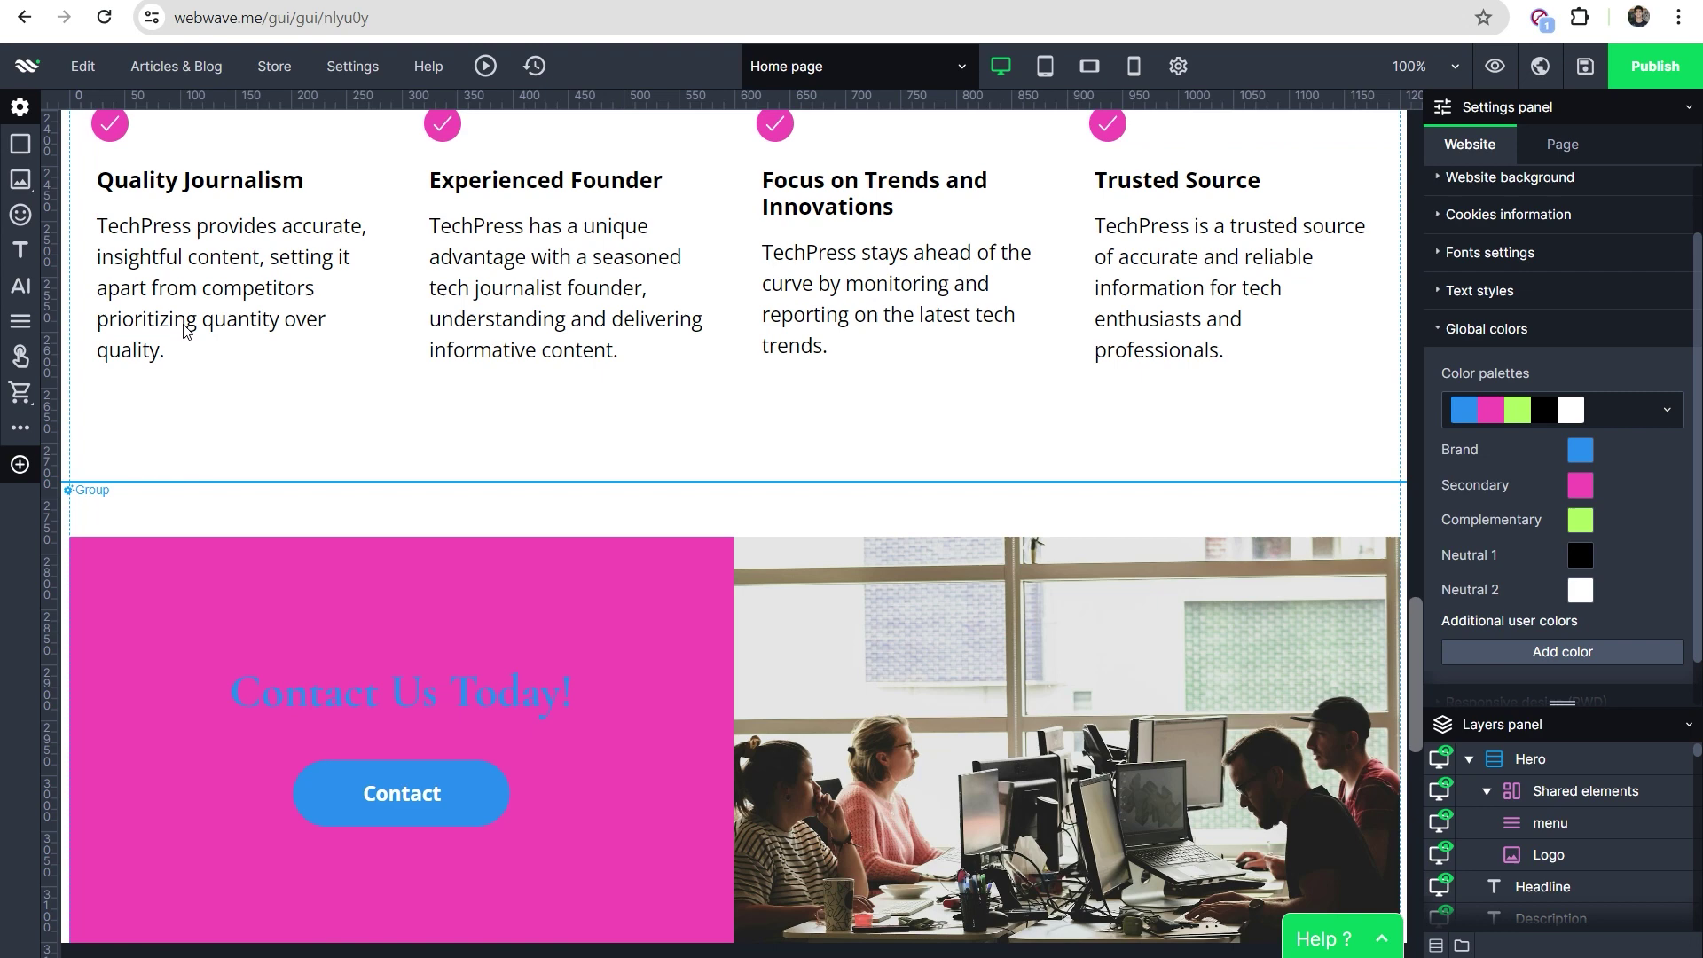
scroll(541, 283, up, 2)
scroll(778, 415, down, 4)
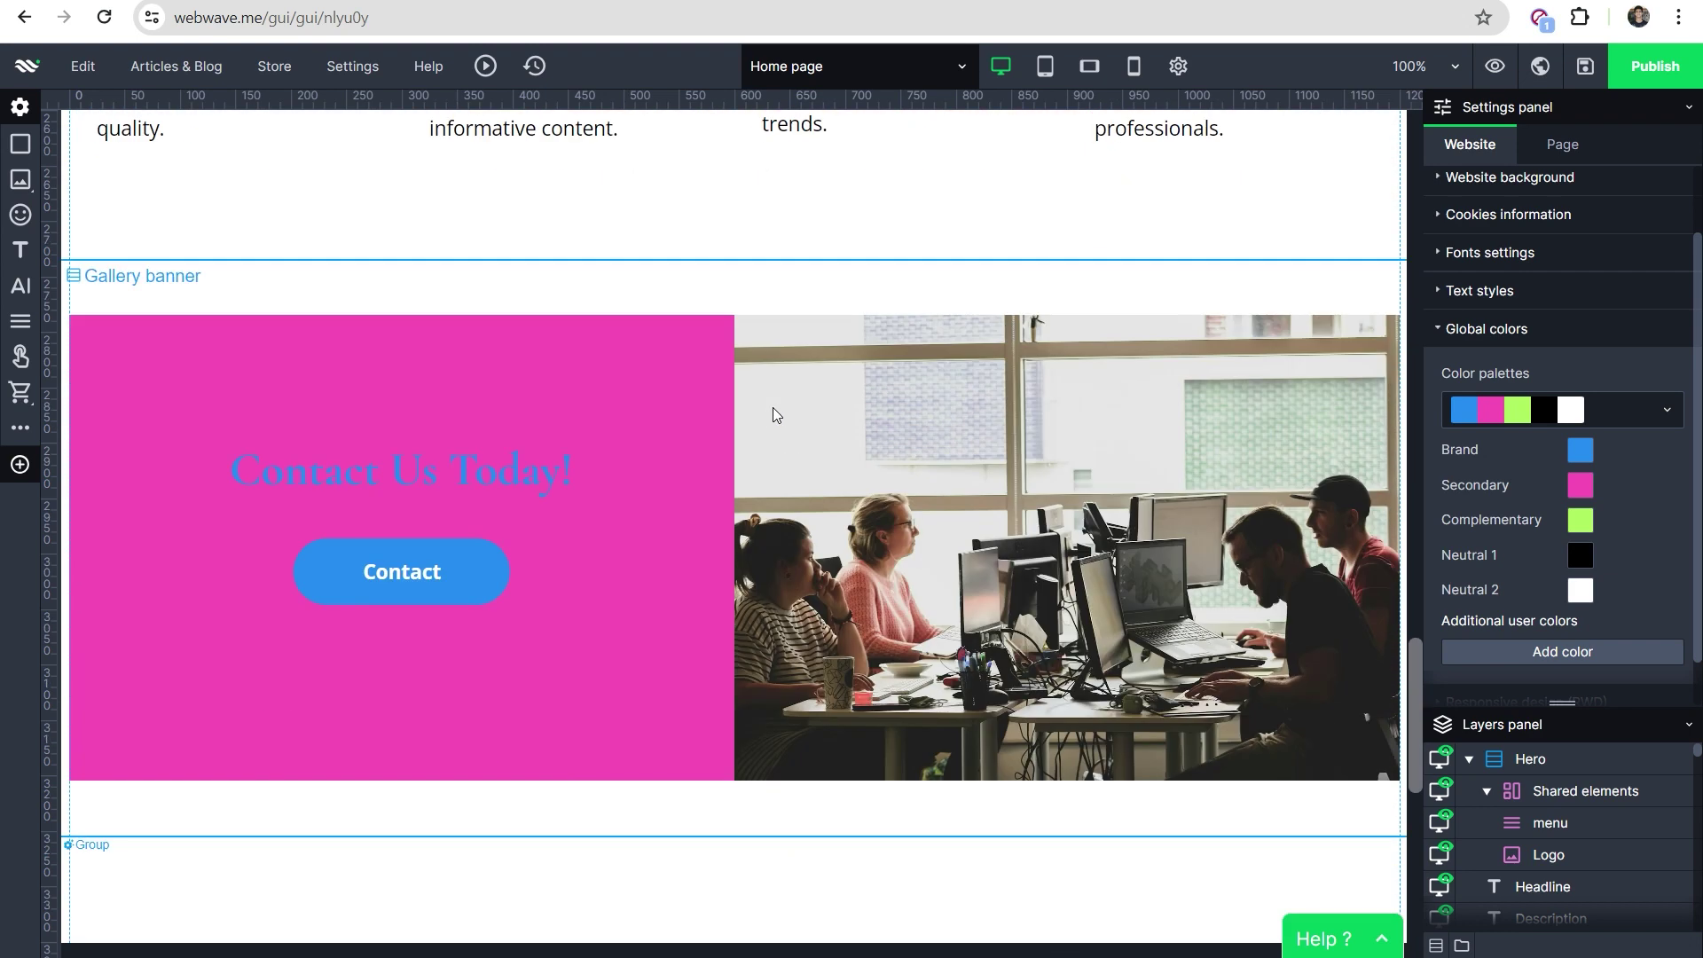
scroll(758, 416, down, 3)
scroll(613, 386, down, 3)
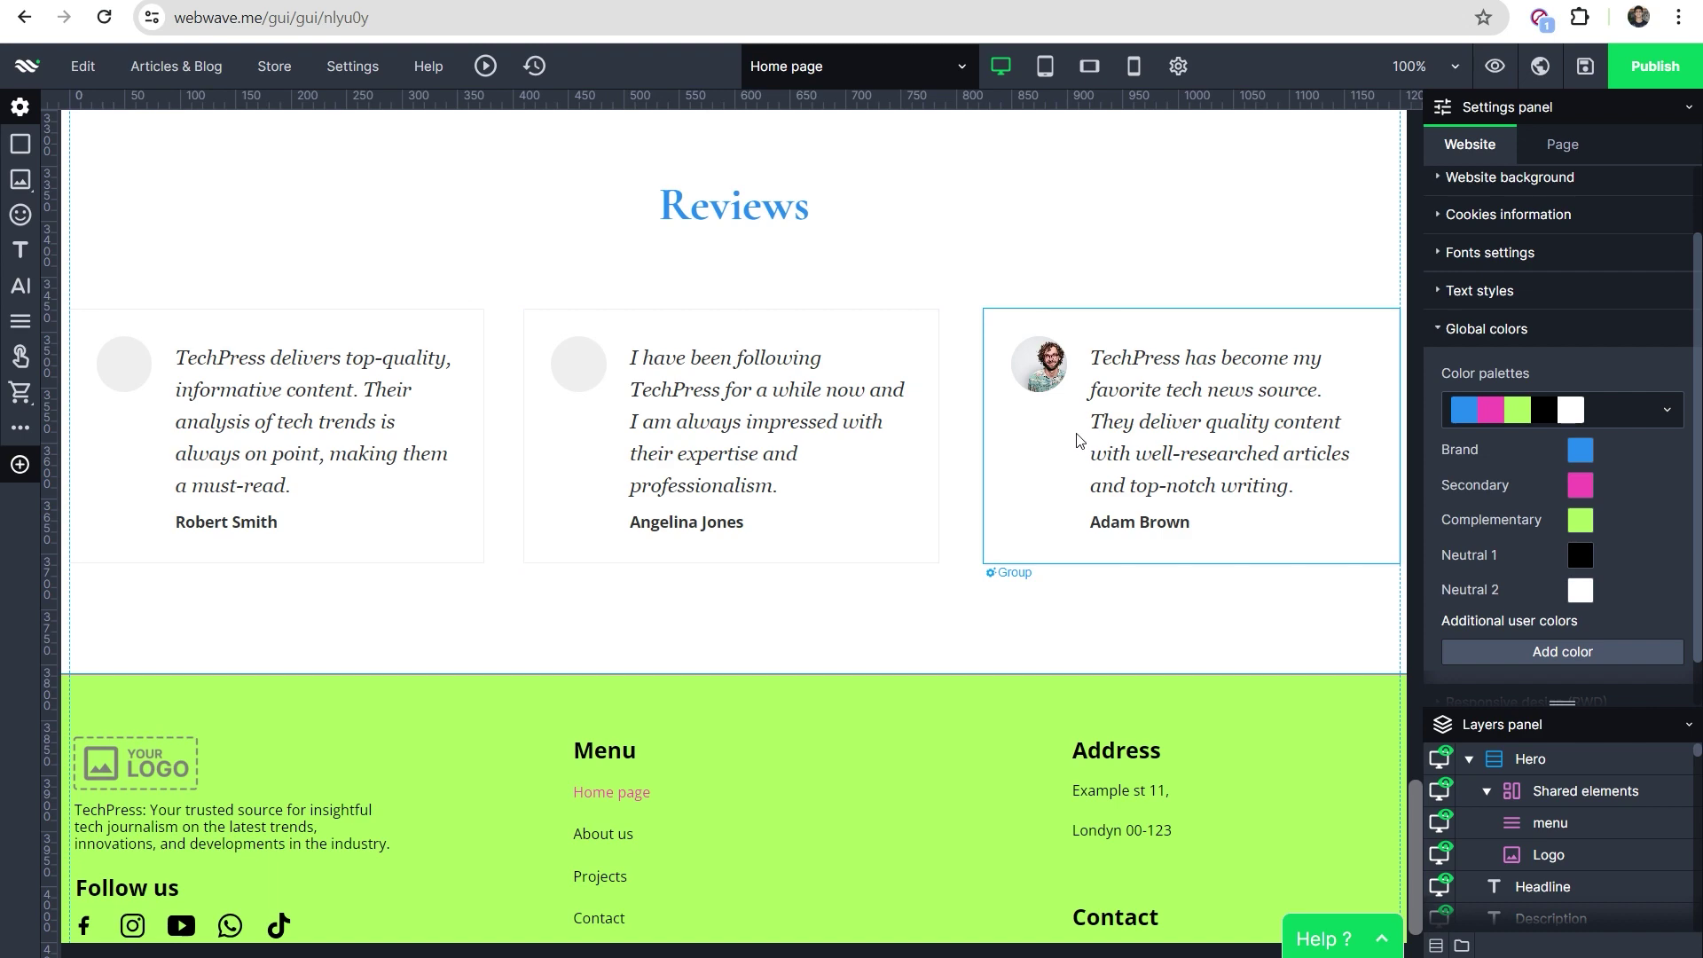
scroll(811, 511, down, 1)
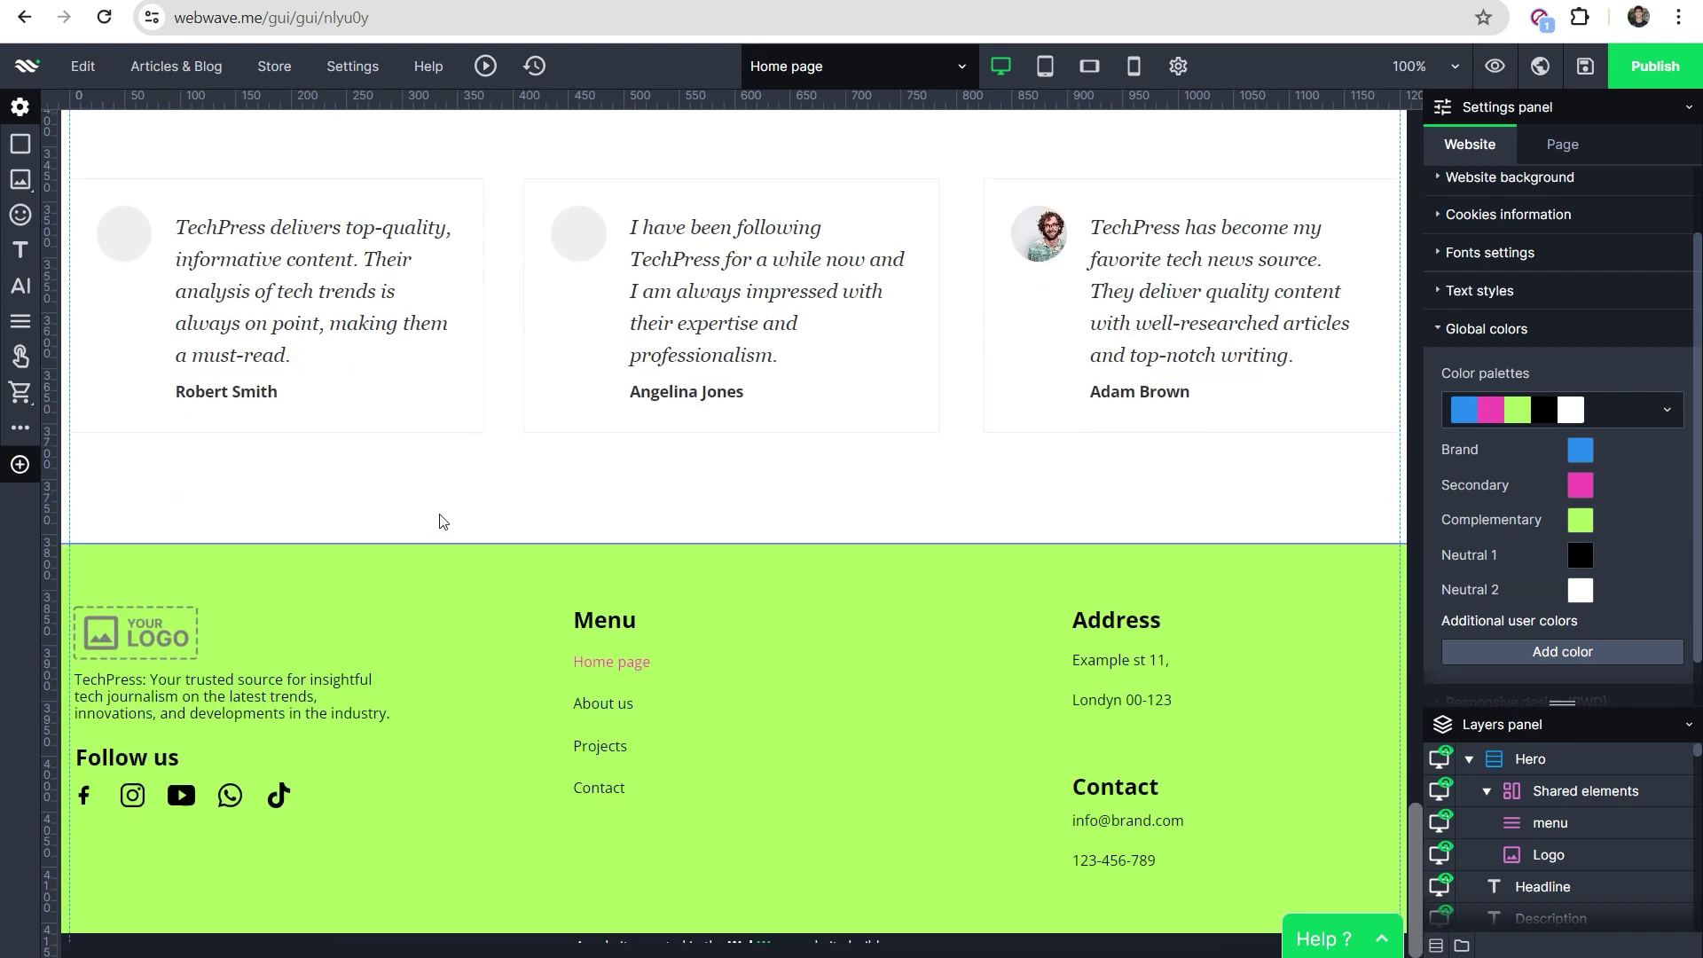
scroll(525, 488, up, 1)
scroll(524, 487, up, 3)
scroll(524, 488, up, 2)
scroll(523, 491, up, 3)
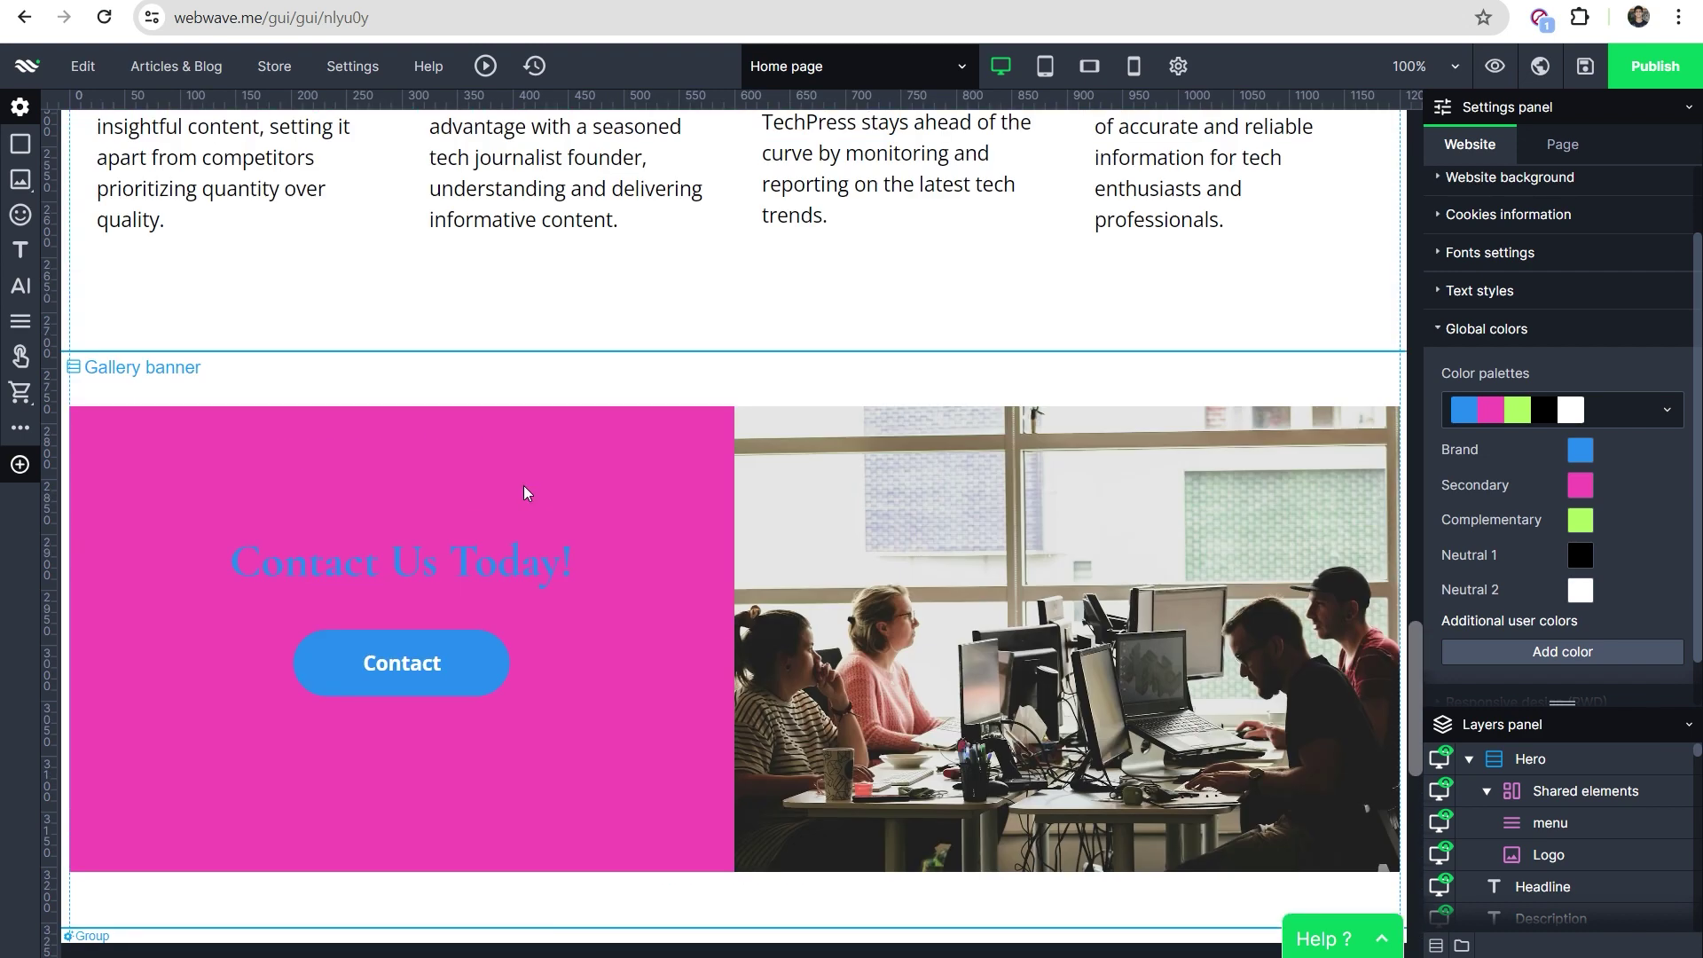
scroll(518, 489, up, 3)
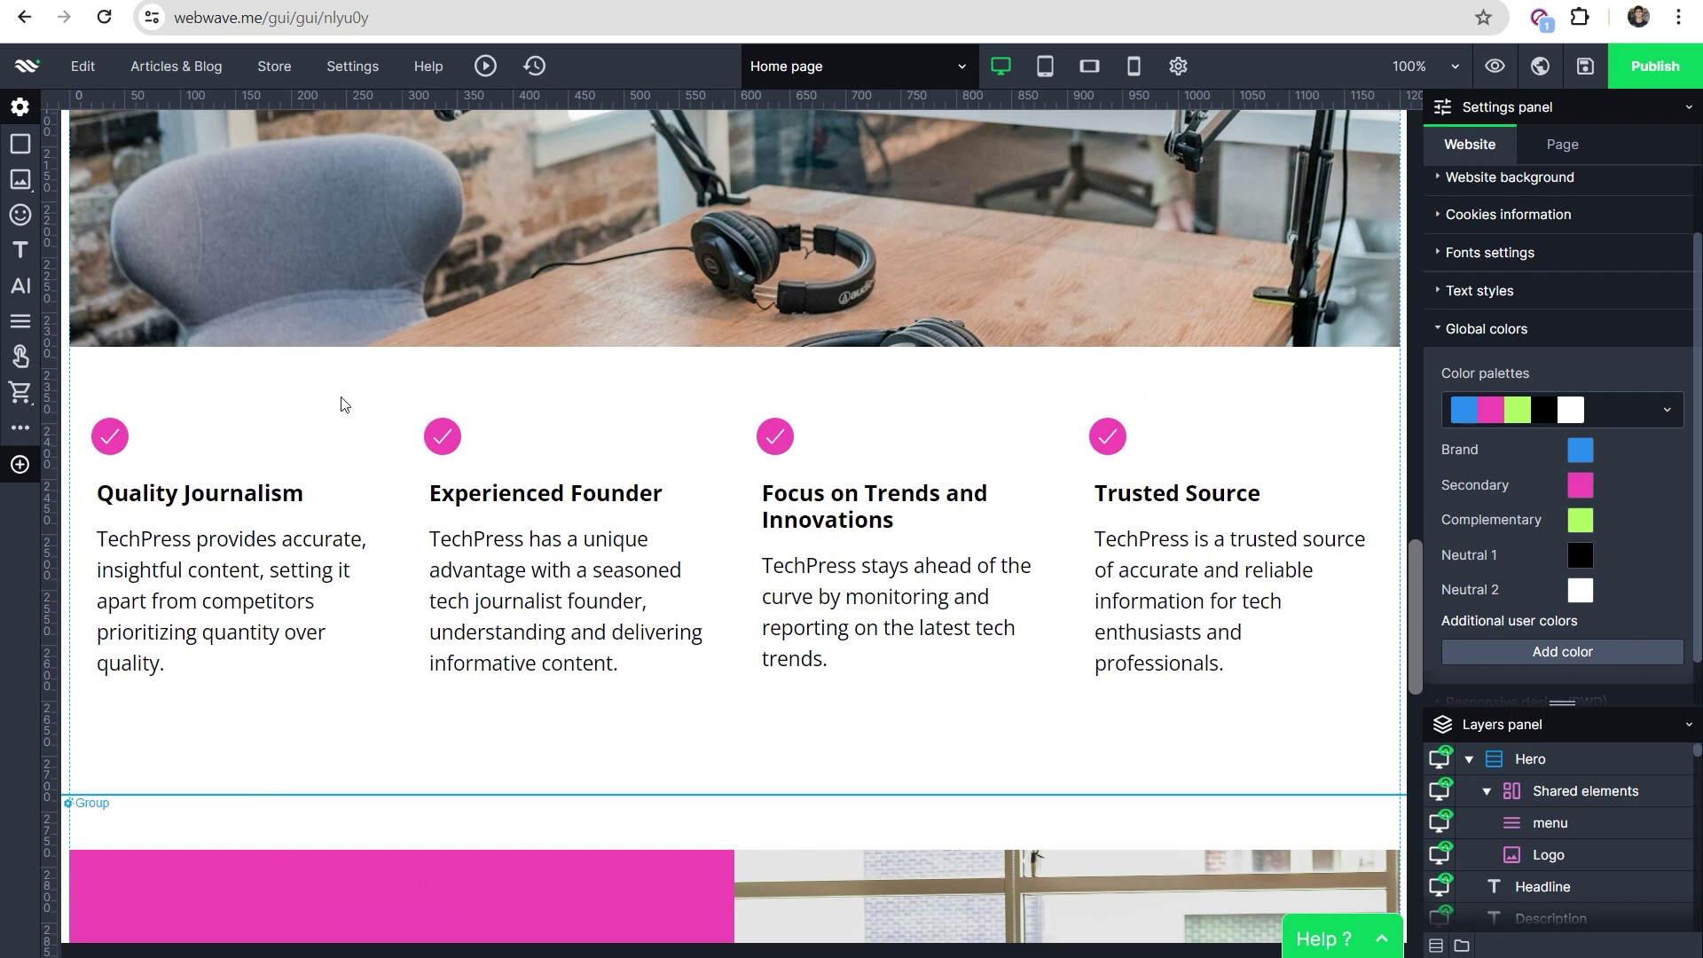
scroll(600, 422, up, 2)
scroll(632, 419, up, 6)
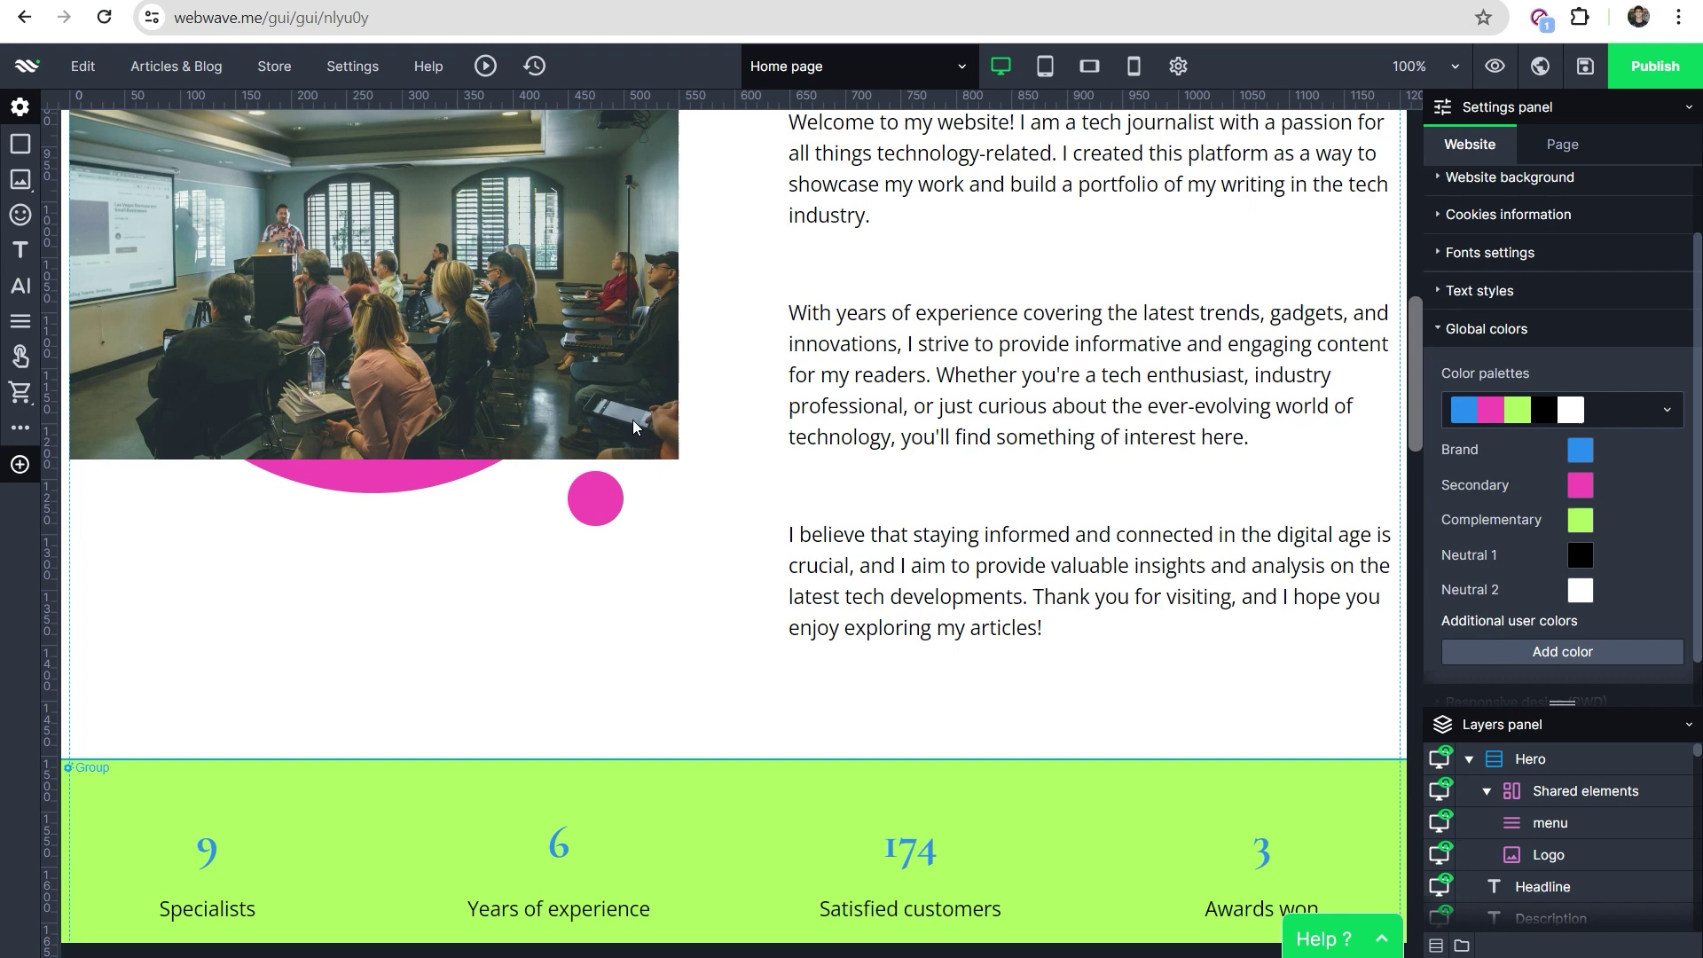
scroll(906, 433, up, 3)
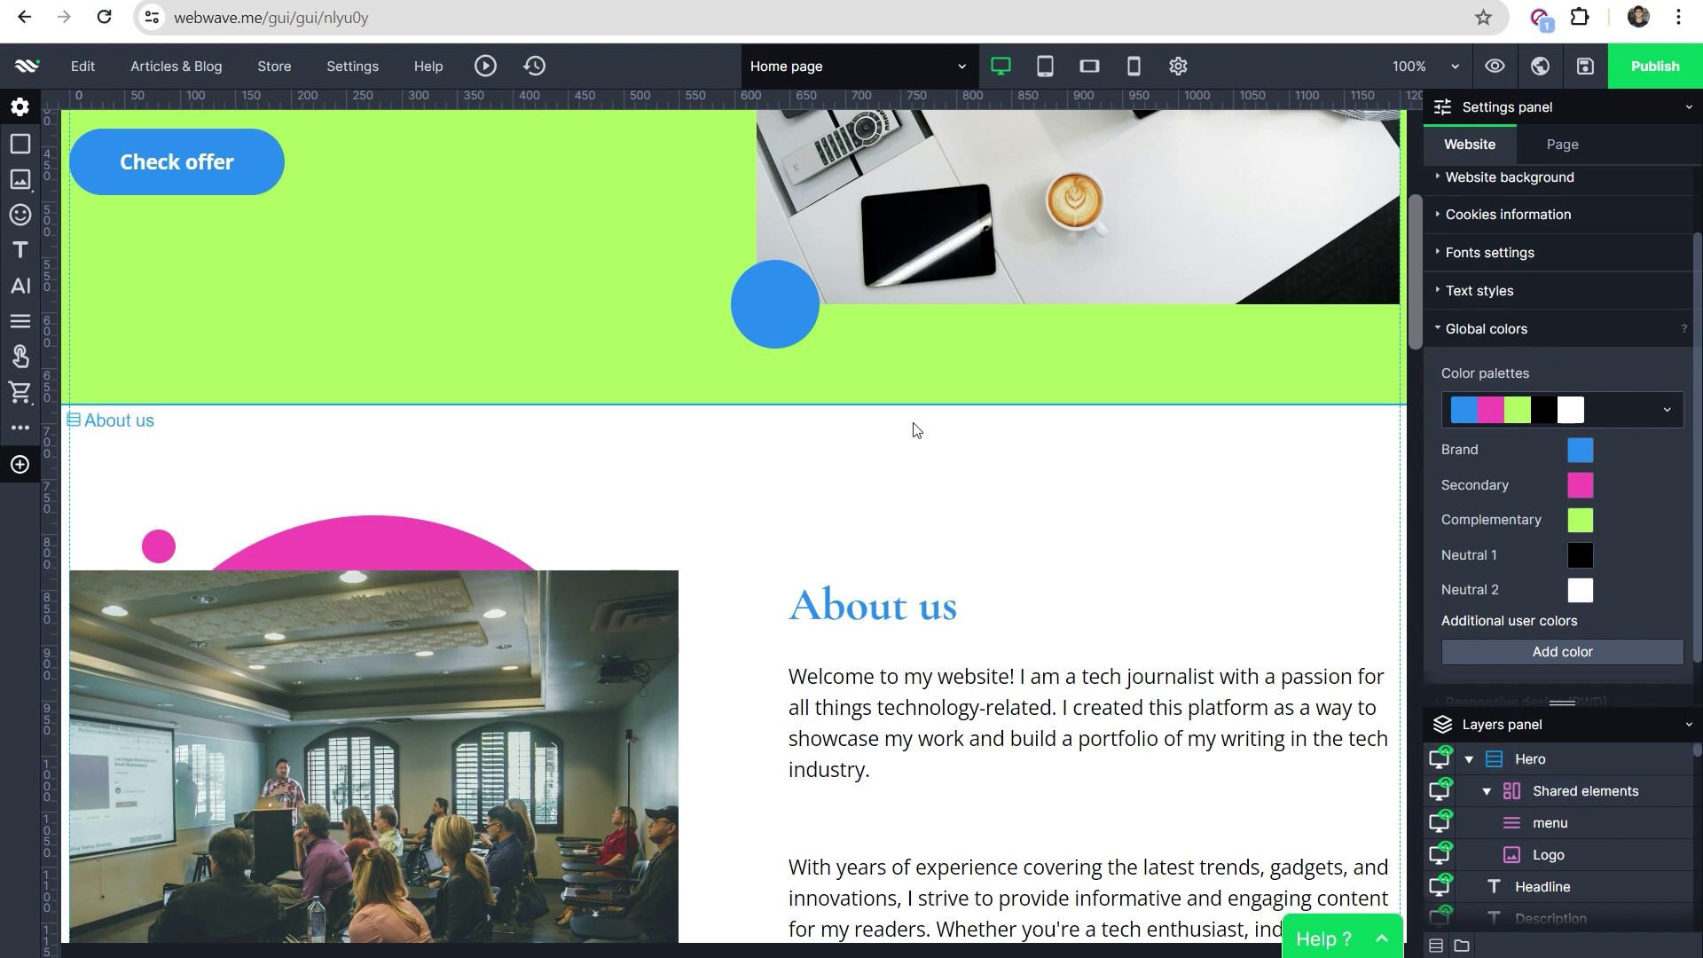
scroll(901, 440, down, 2)
scroll(559, 438, down, 2)
scroll(626, 523, down, 2)
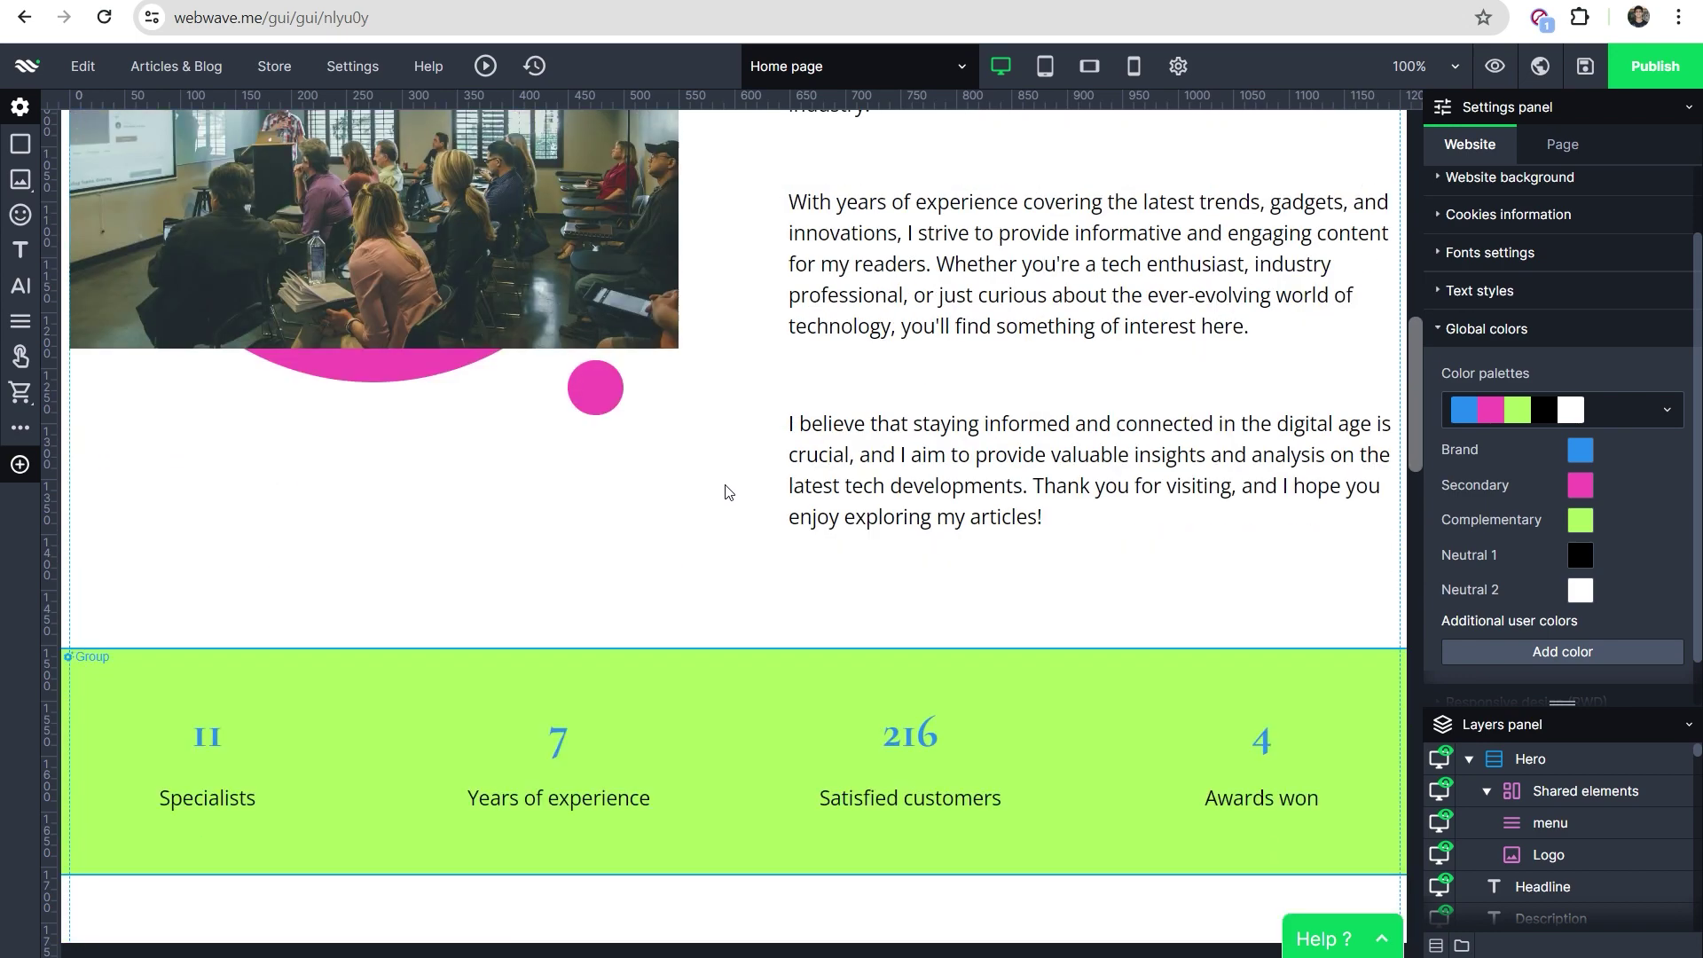
scroll(727, 491, up, 5)
- Select About us, dismiss the grouping tip, then select the conference-room picture
click(476, 590)
scroll(476, 590, down, 2)
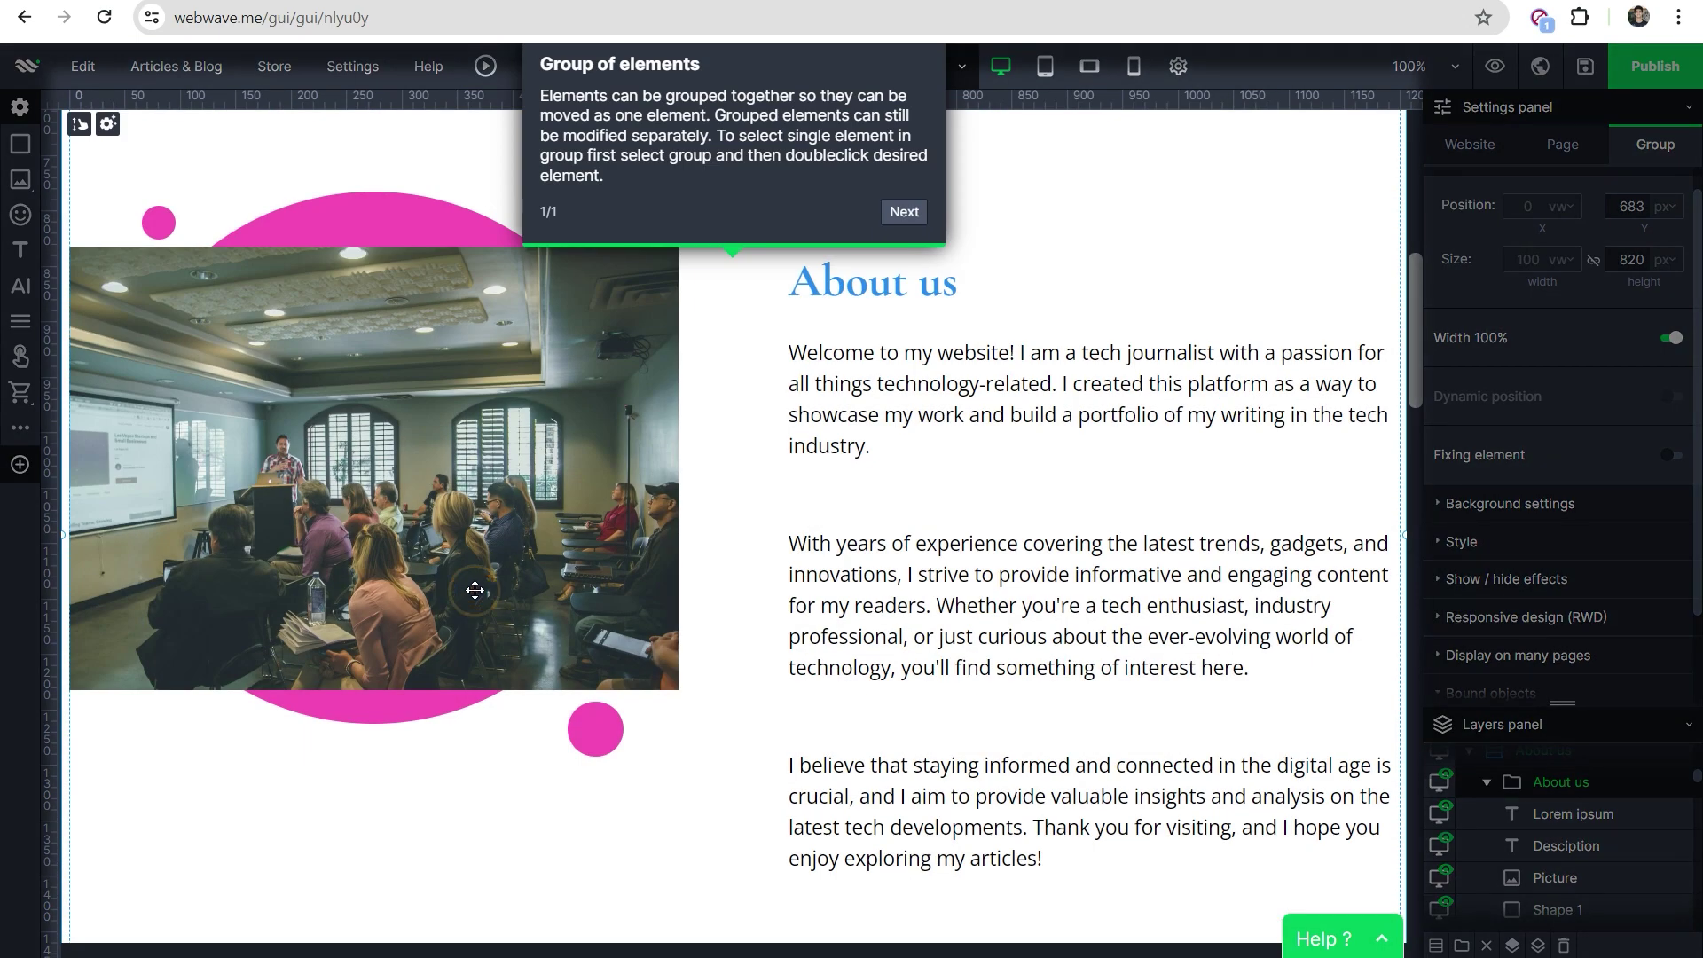
click(892, 214)
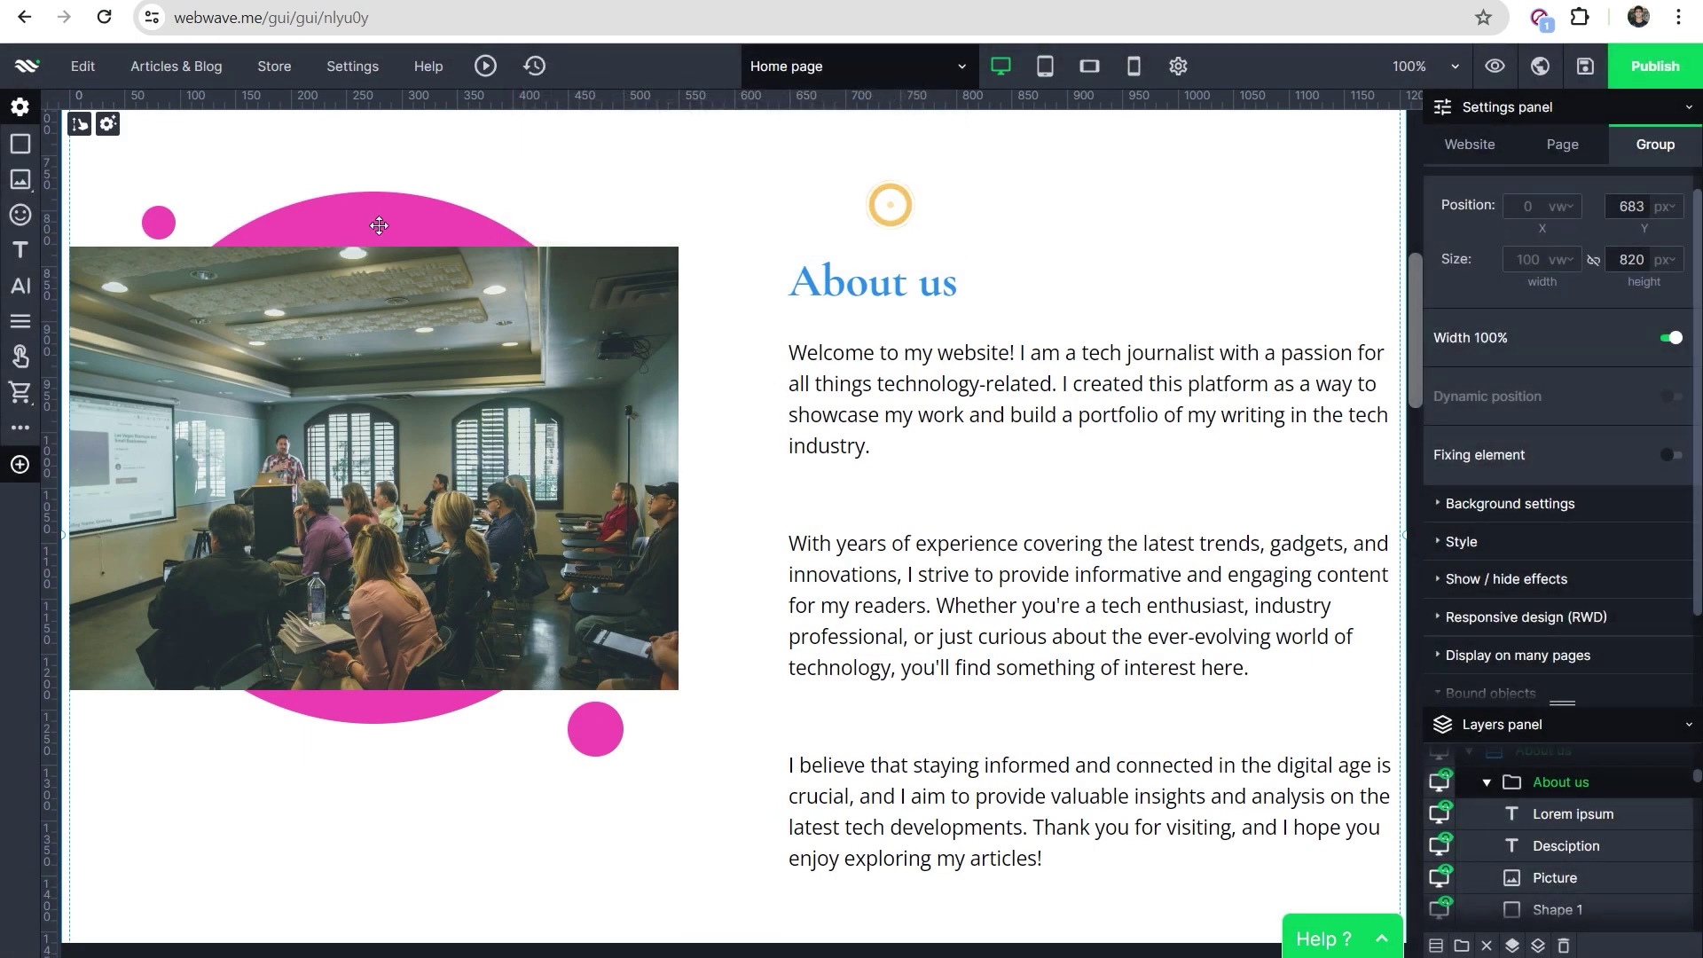
click(468, 458)
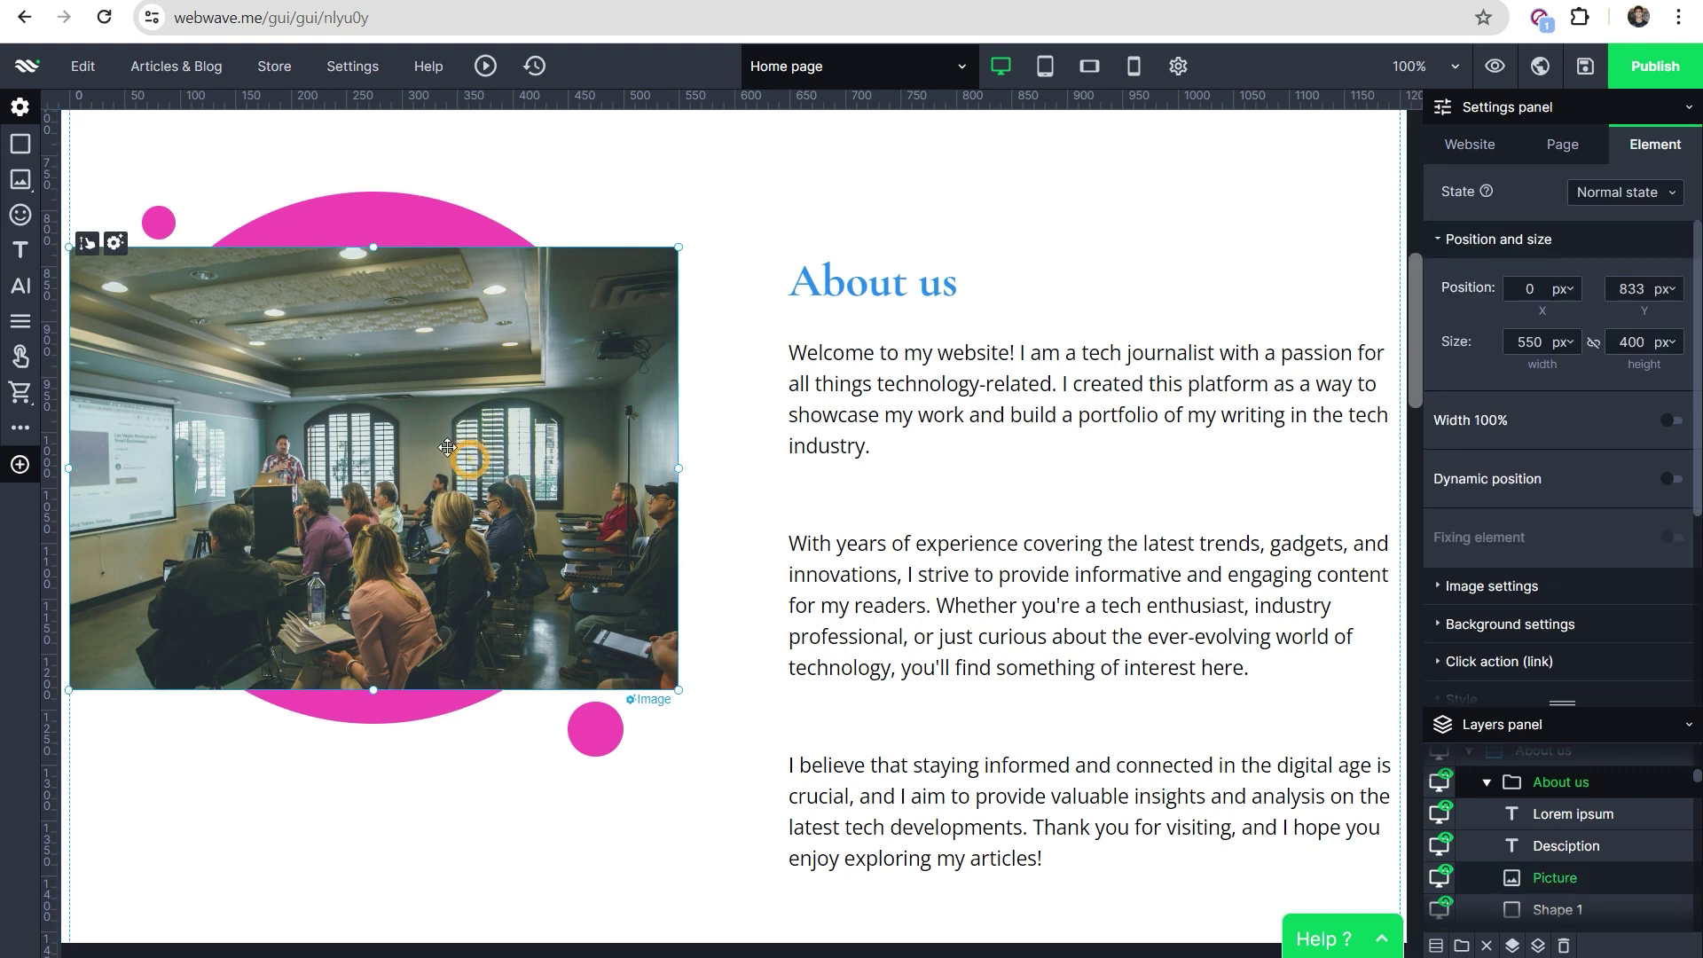
scroll(1511, 319, down, 2)
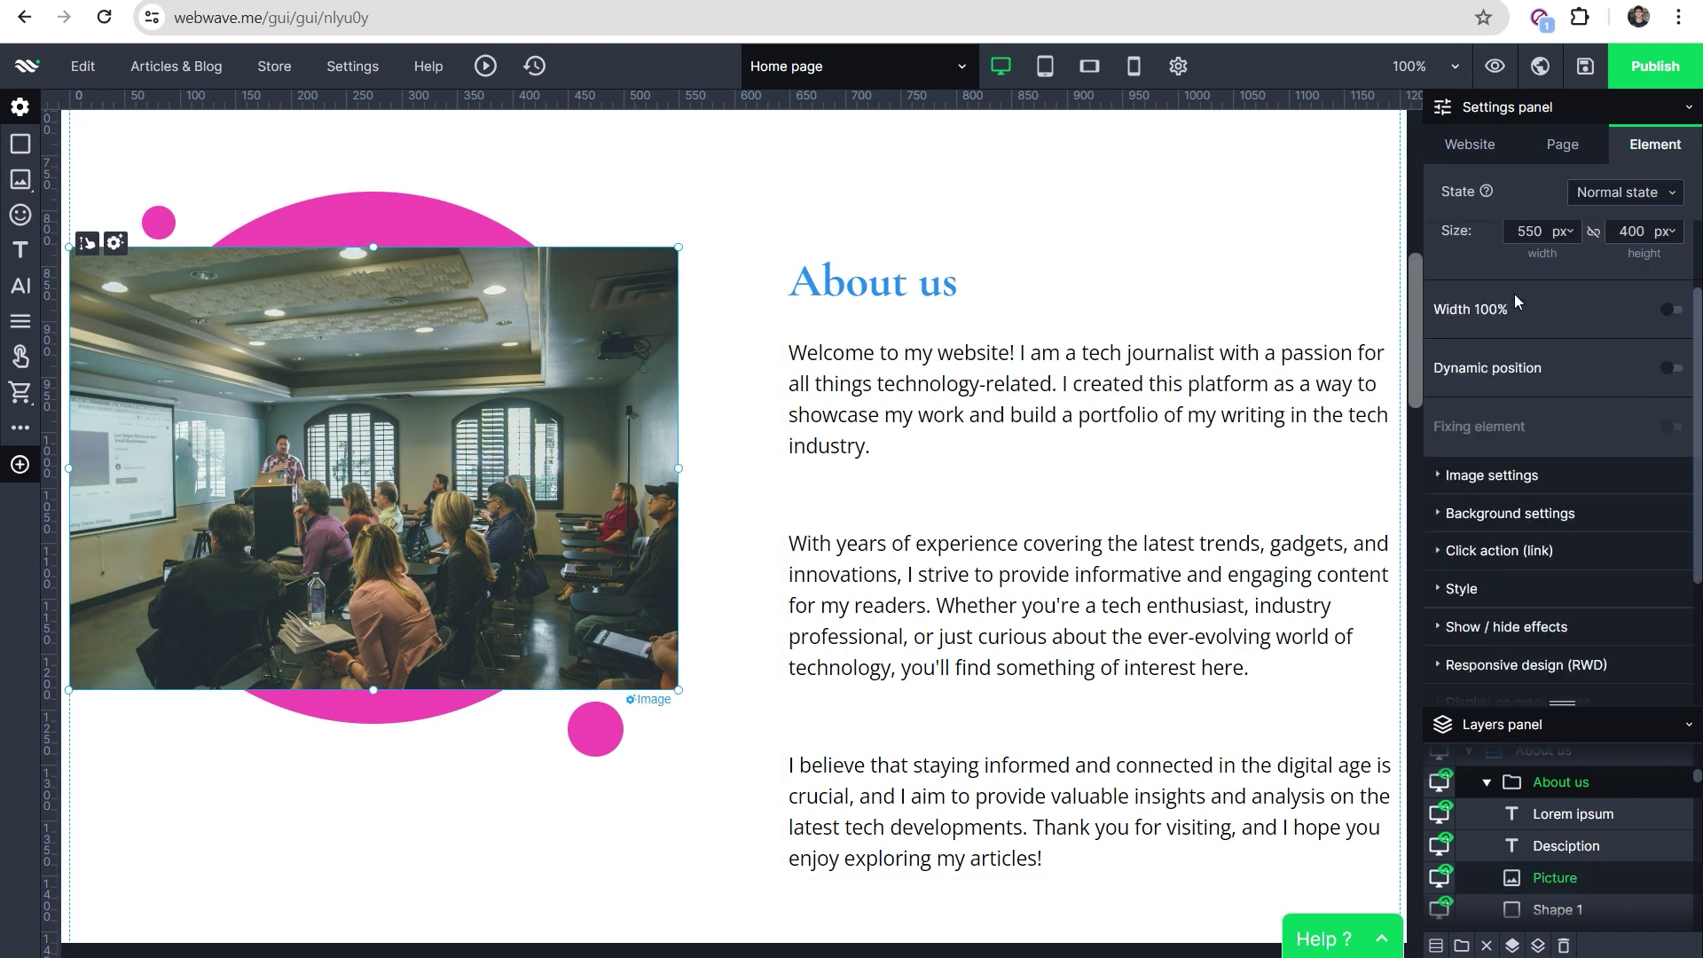
scroll(1524, 334, down, 2)
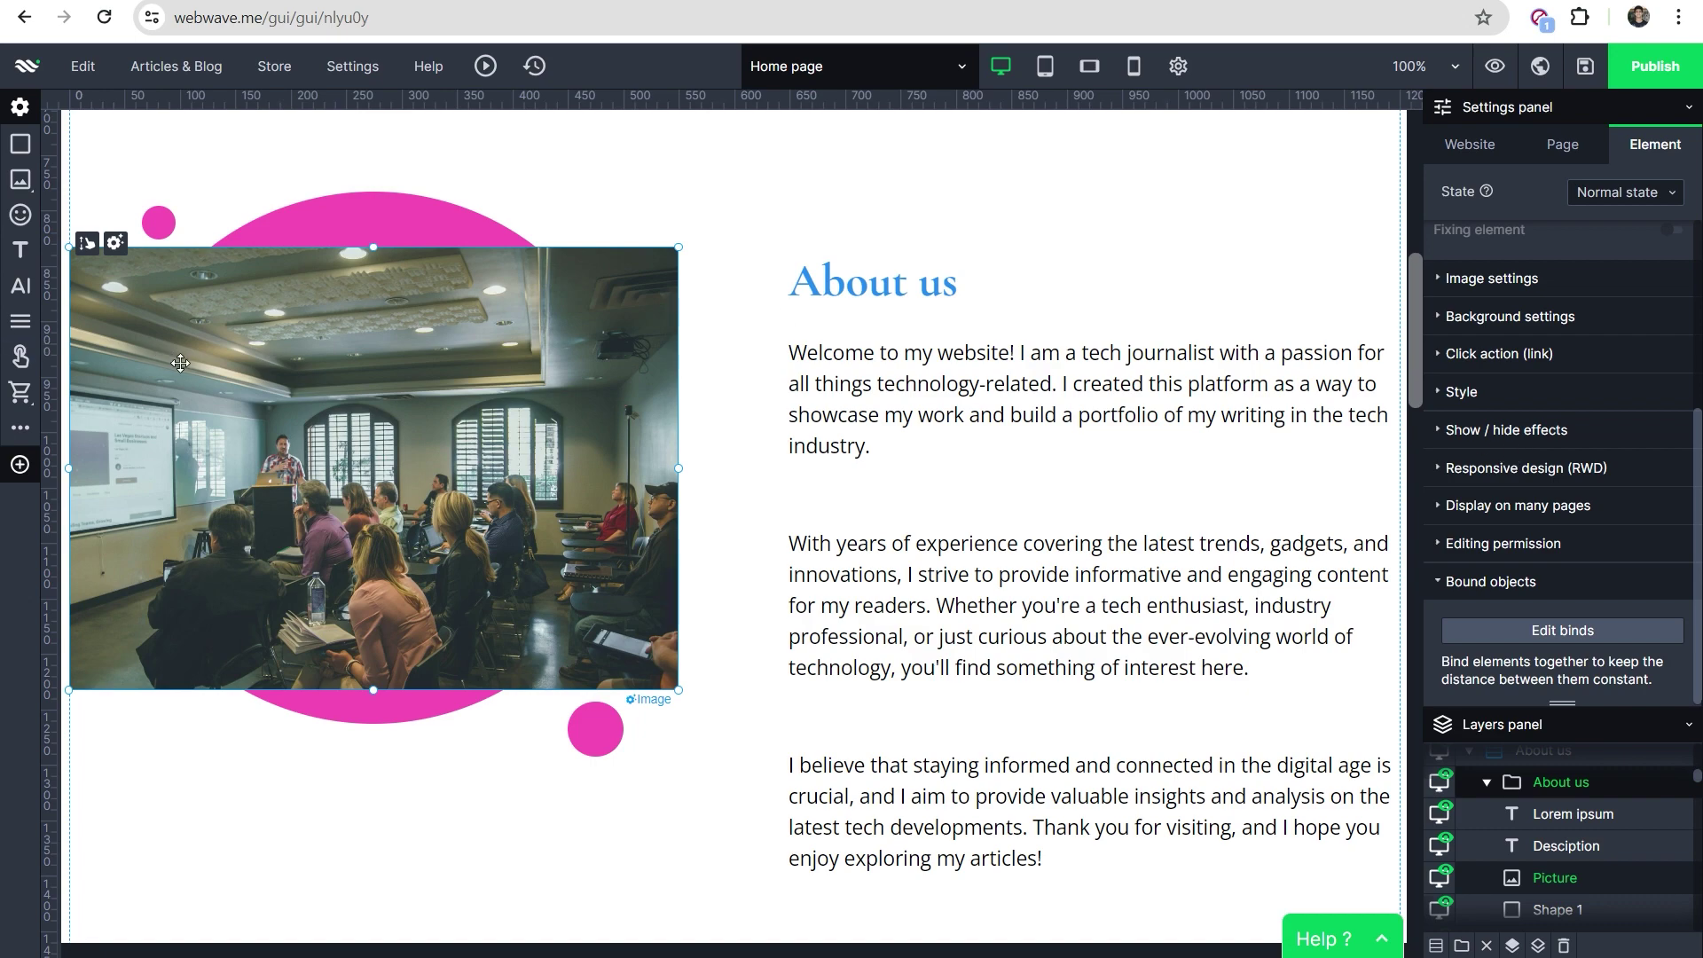
scroll(741, 305, down, 3)
scroll(749, 305, down, 2)
scroll(845, 315, up, 2)
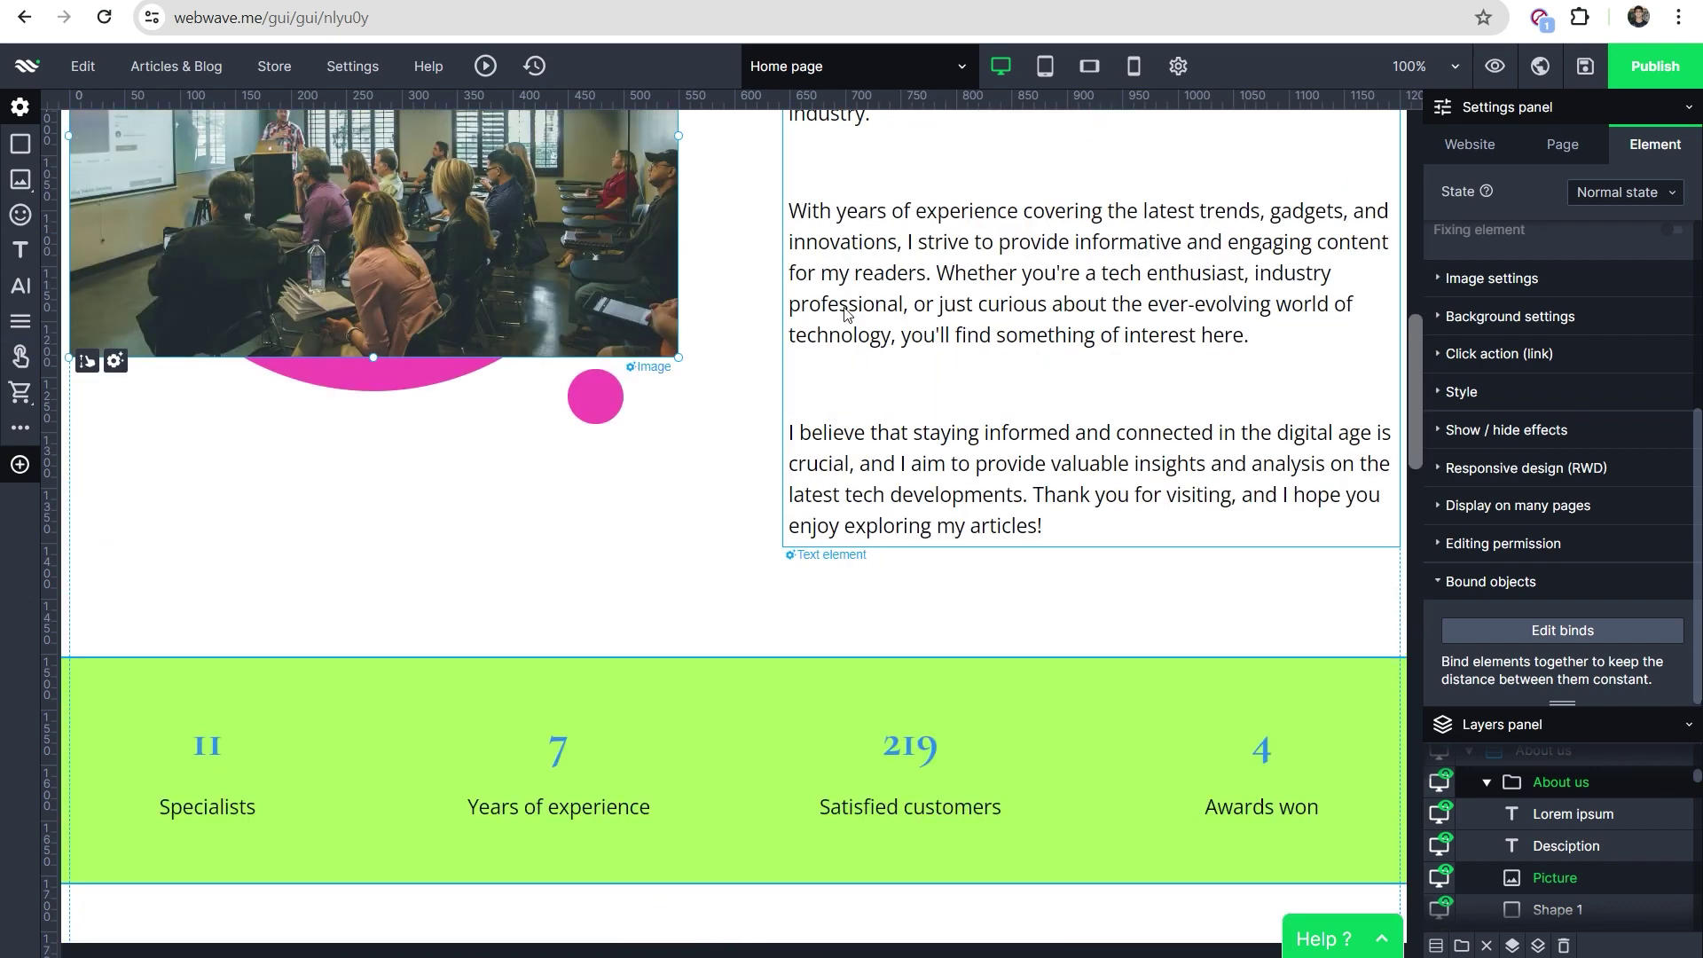
scroll(845, 314, up, 4)
scroll(703, 305, up, 3)
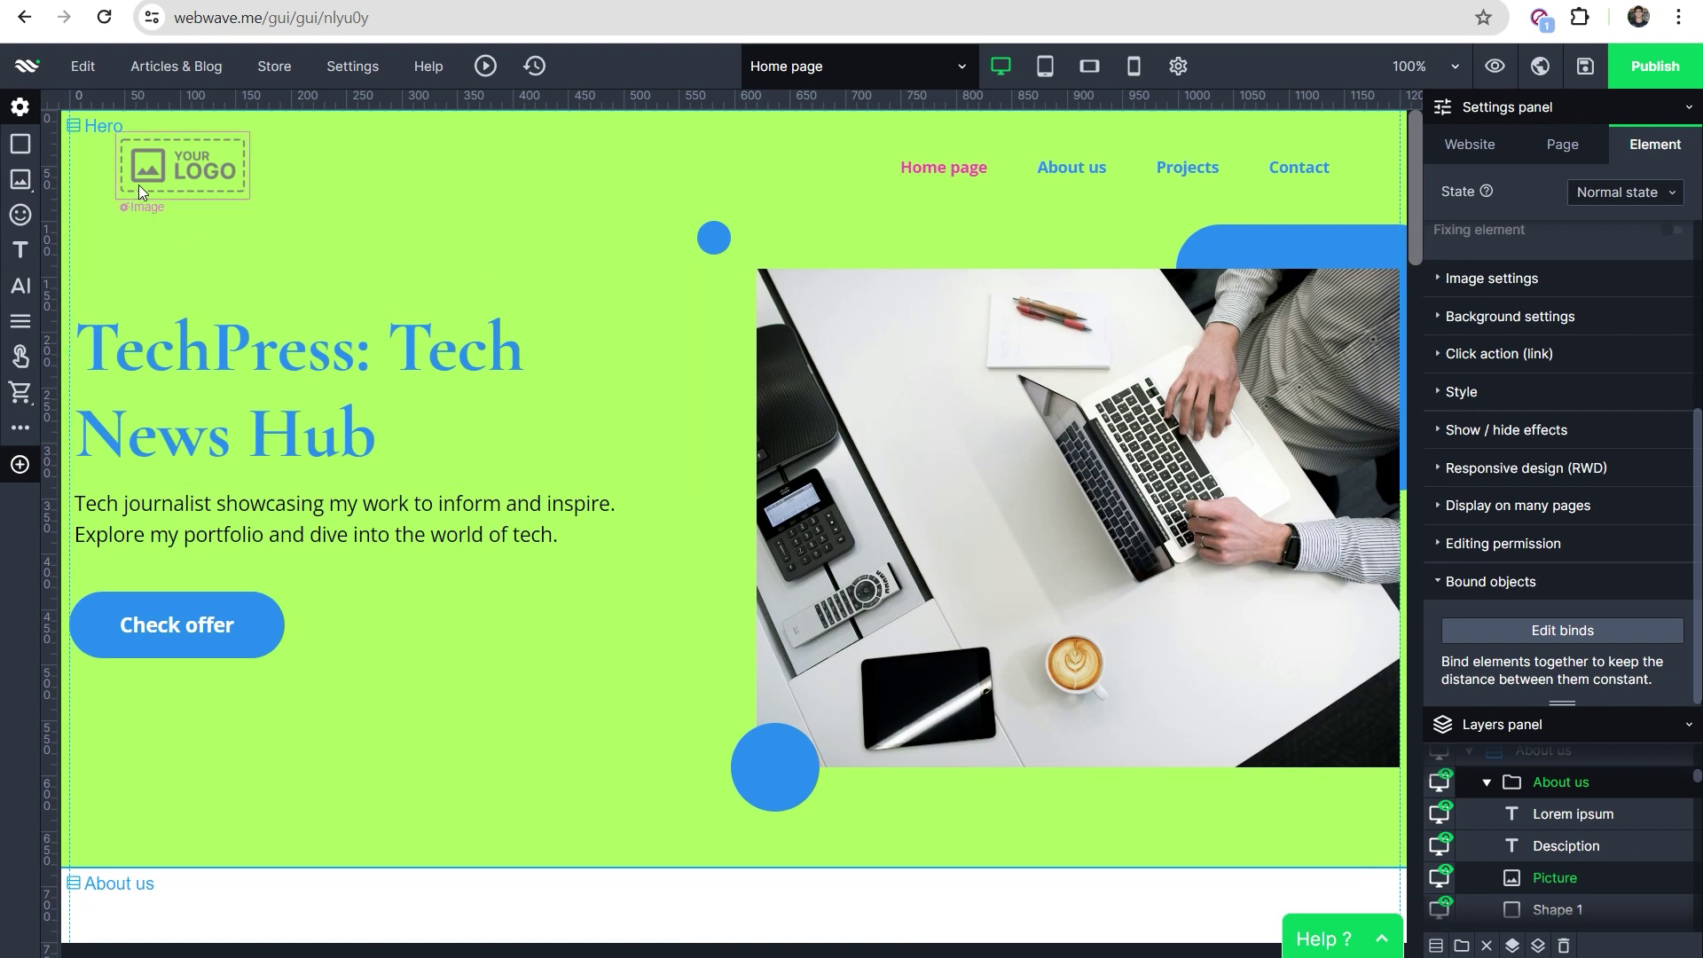
scroll(621, 267, down, 4)
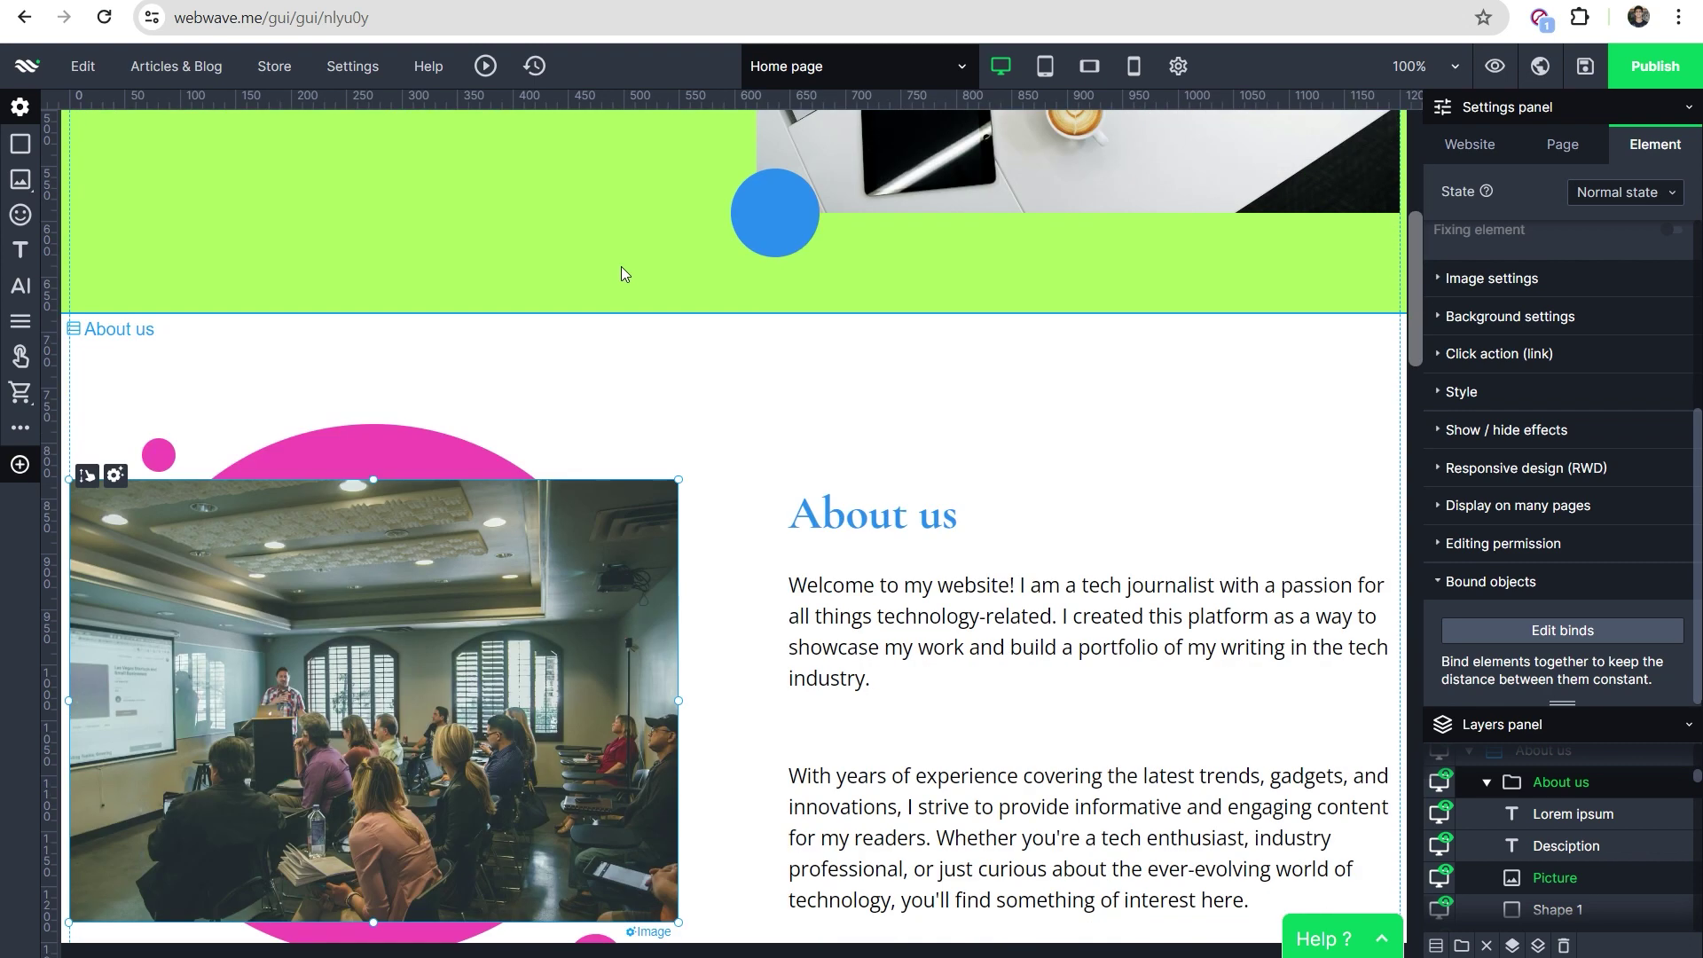
scroll(652, 281, down, 3)
scroll(463, 284, down, 3)
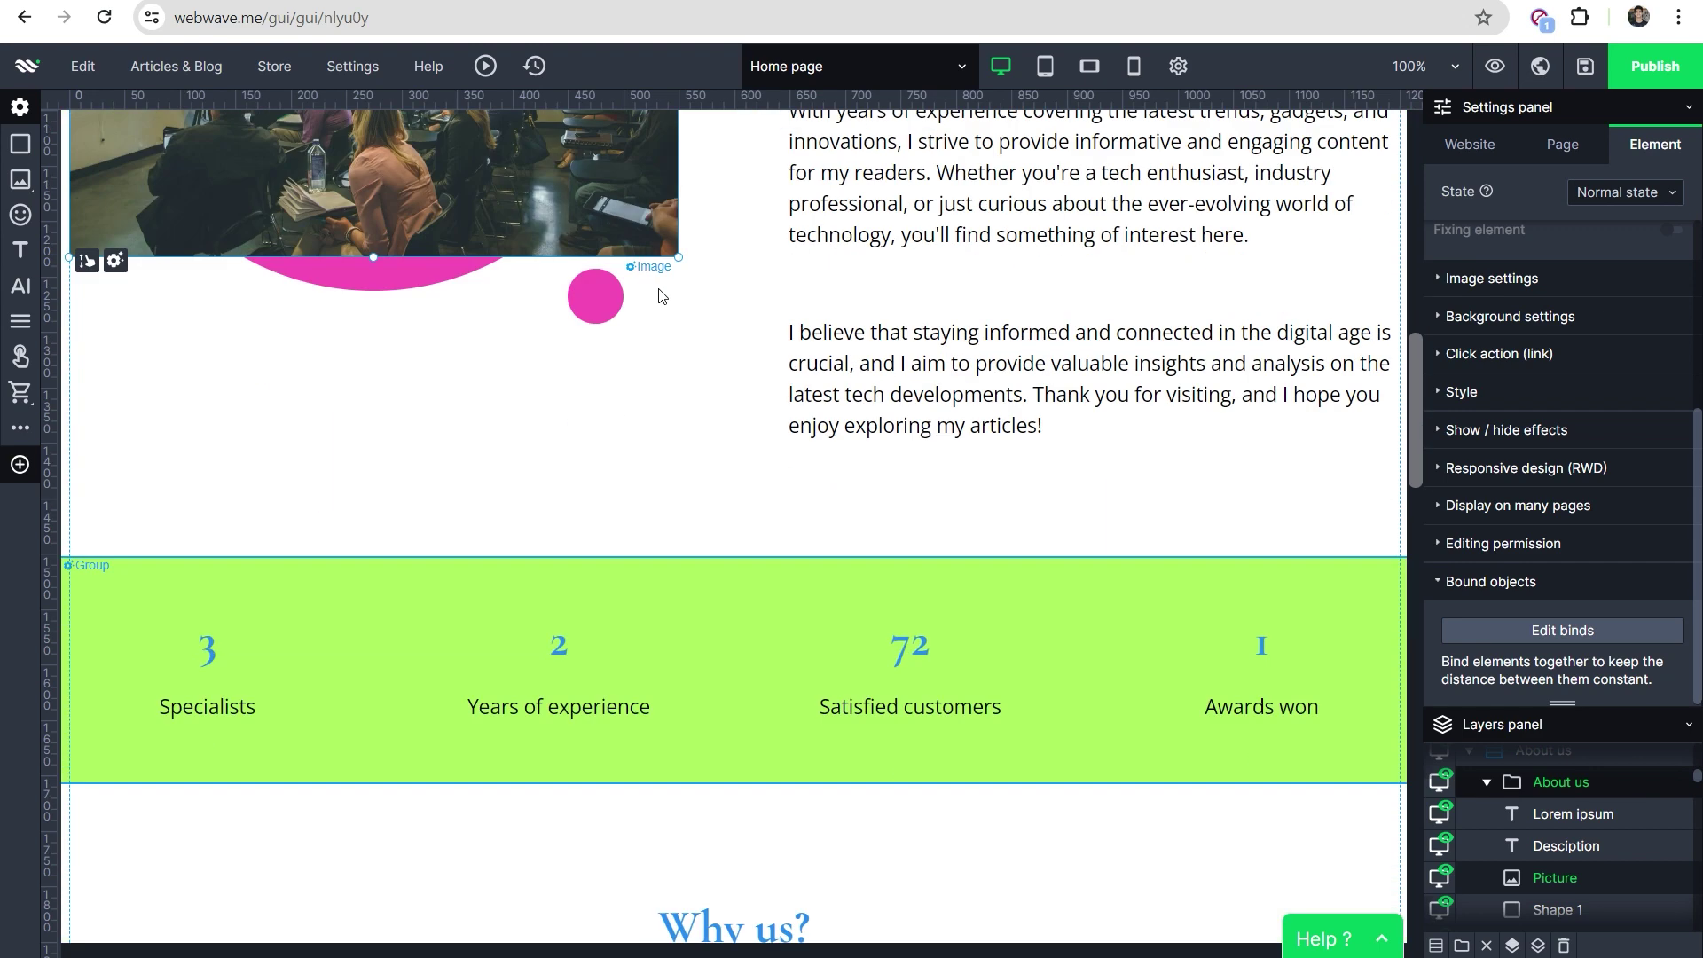